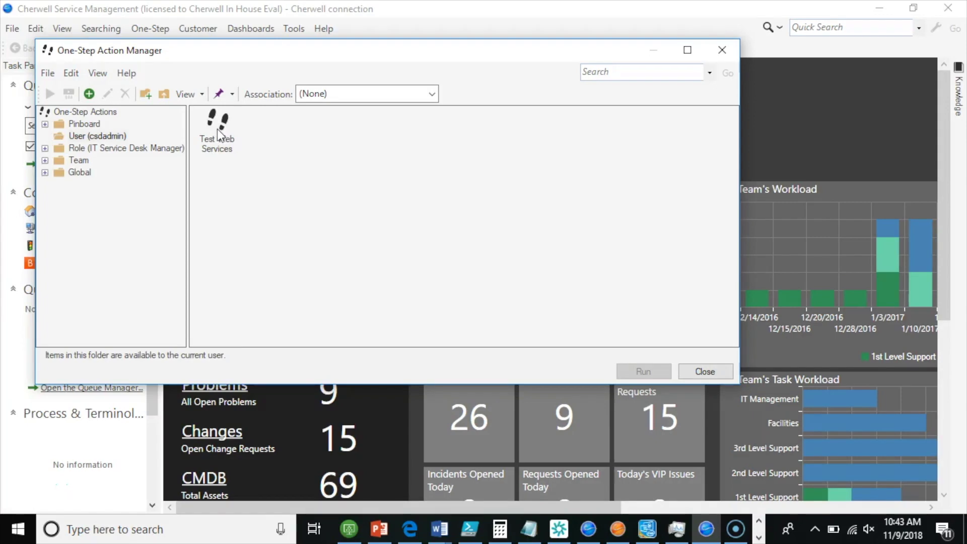
Open the Test Web Services One-Step for editing and select its Call a web service step
right_click(218, 125)
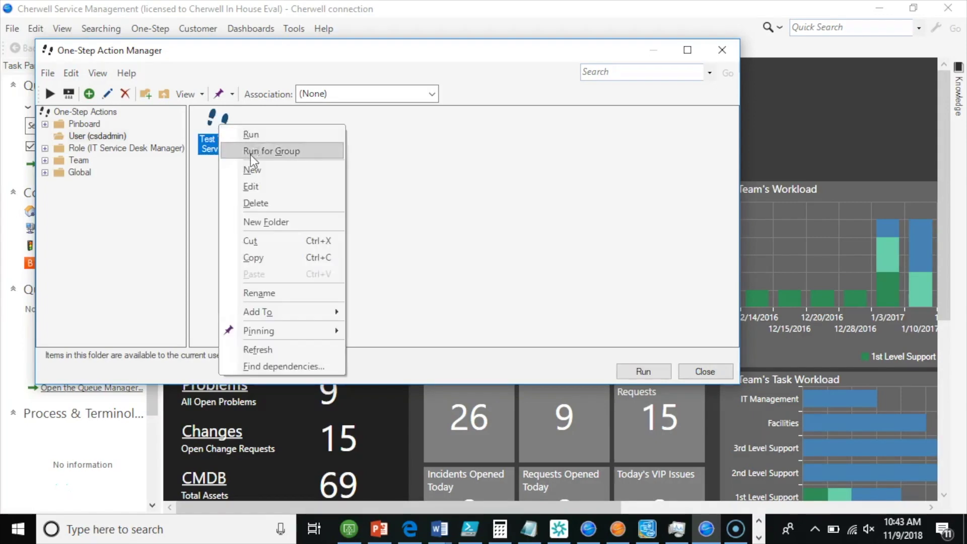
left_click(250, 187)
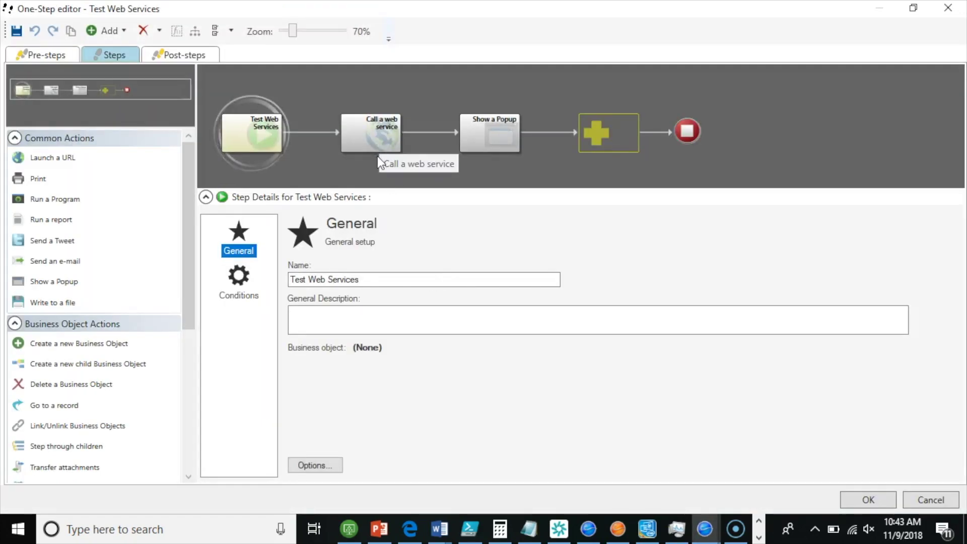
left_click(372, 140)
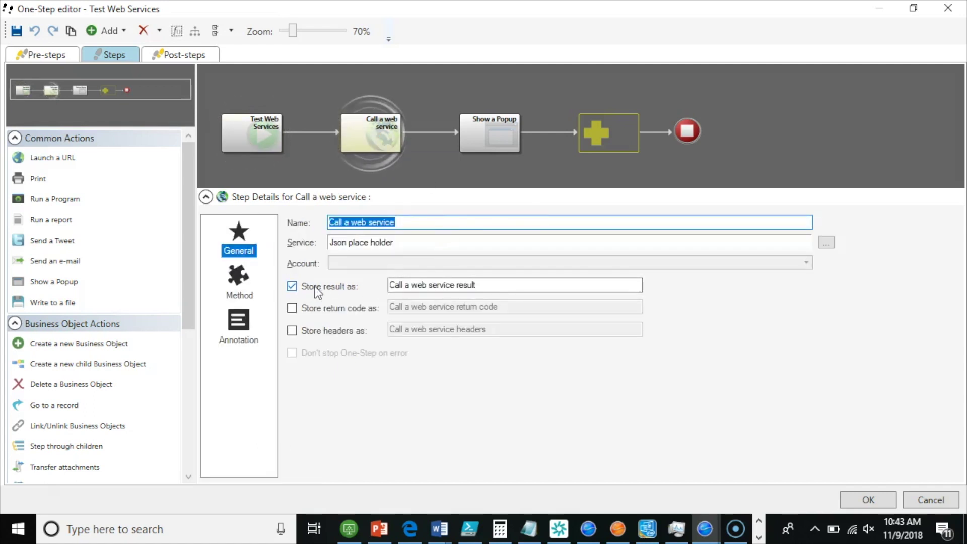
Examine the stored result name of the Call a web service step and the contents of the Show a Popup step
mouse_move(501, 284)
left_mouse_down()
mouse_move(383, 279)
mouse_move(484, 286)
left_mouse_up()
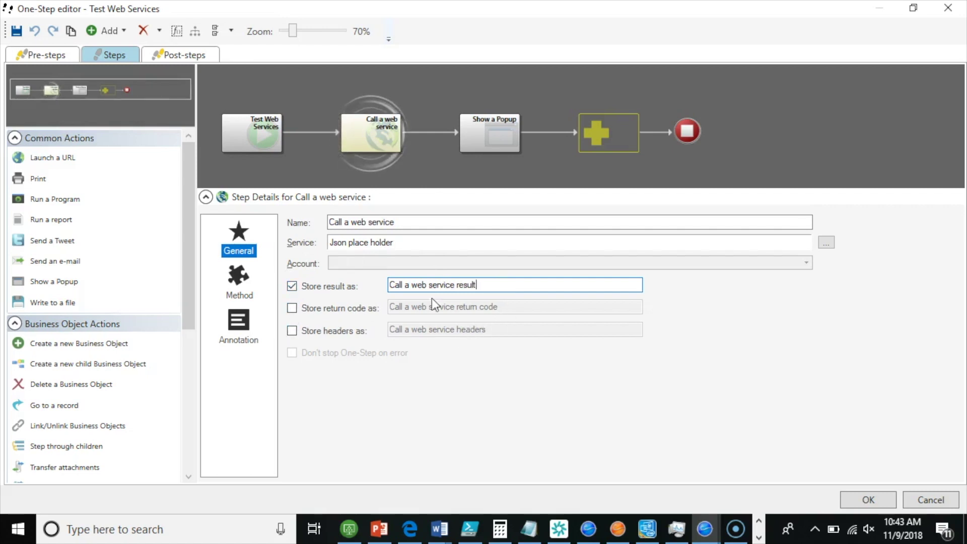
left_click_drag(477, 285, 387, 286)
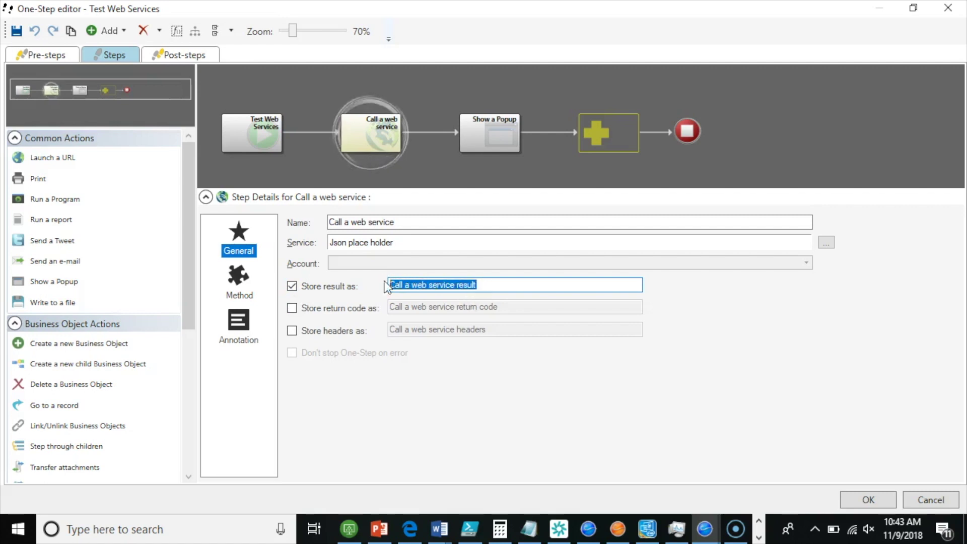
left_click(487, 131)
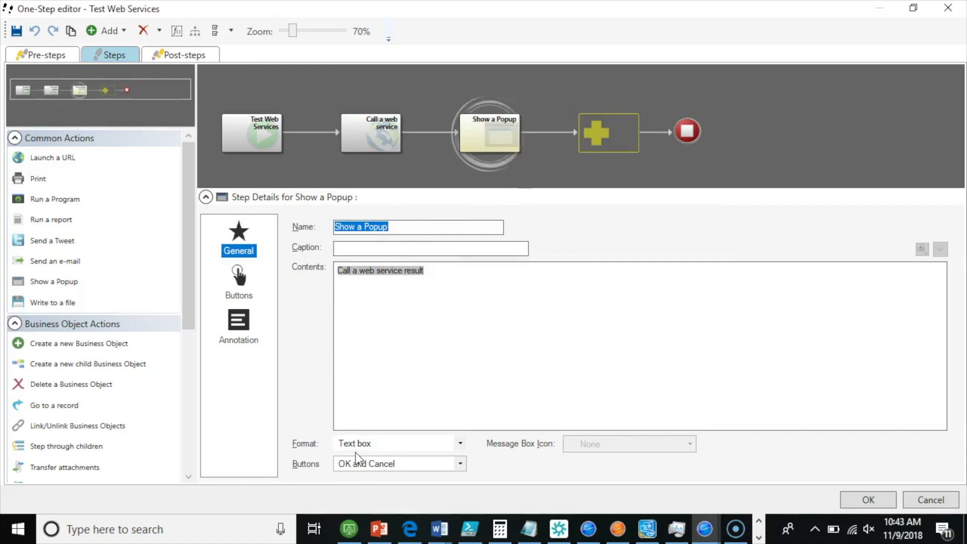
left_click(365, 128)
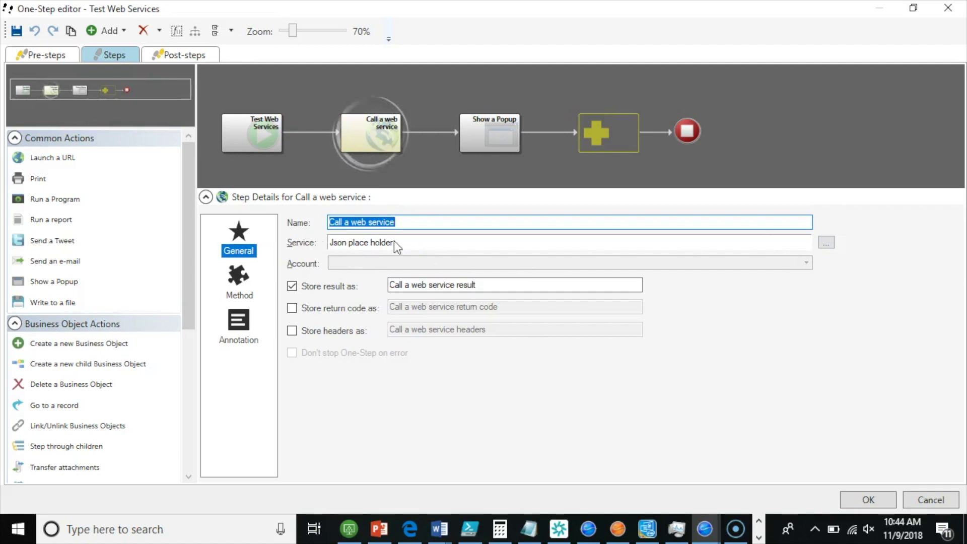
Open the Json place holder web service for editing from the step's service selection and examine its URL
left_click(826, 241)
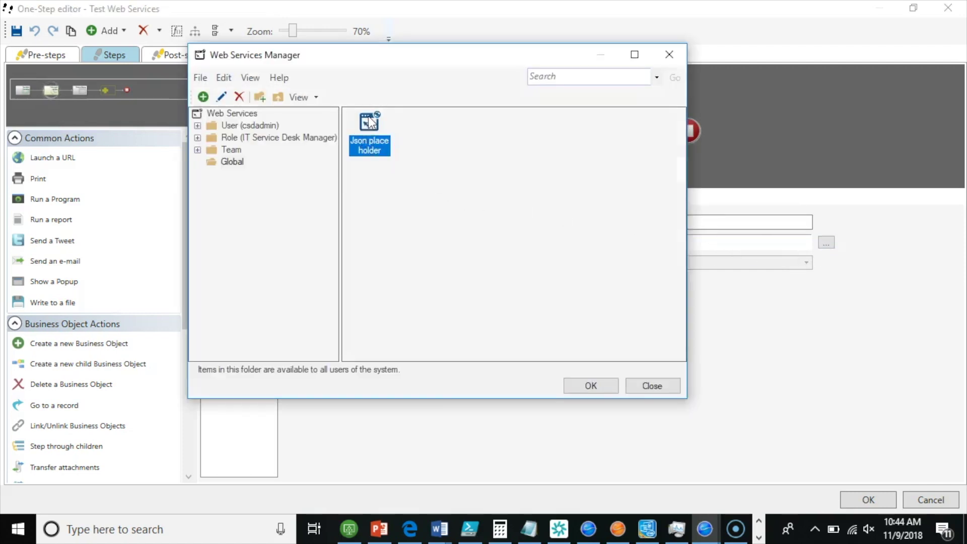
right_click(371, 126)
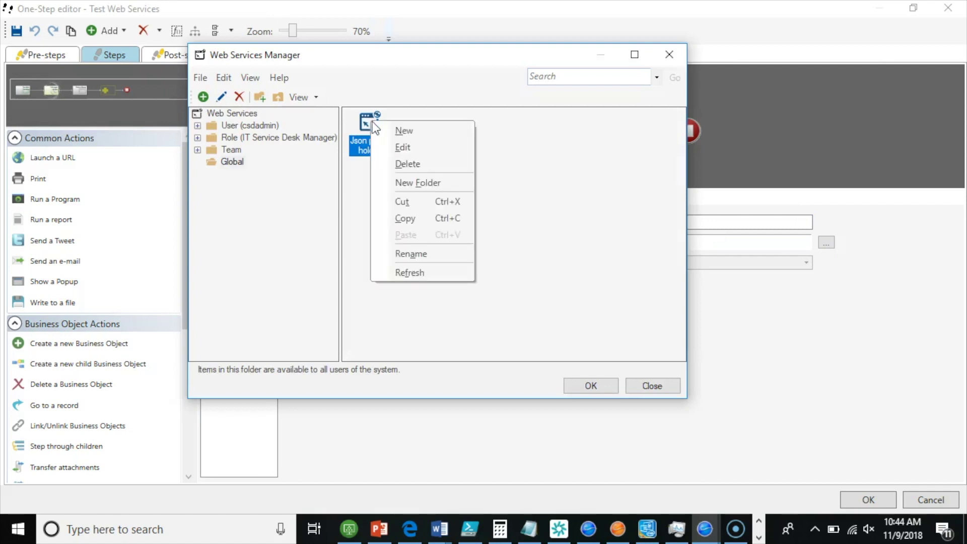
left_click(401, 144)
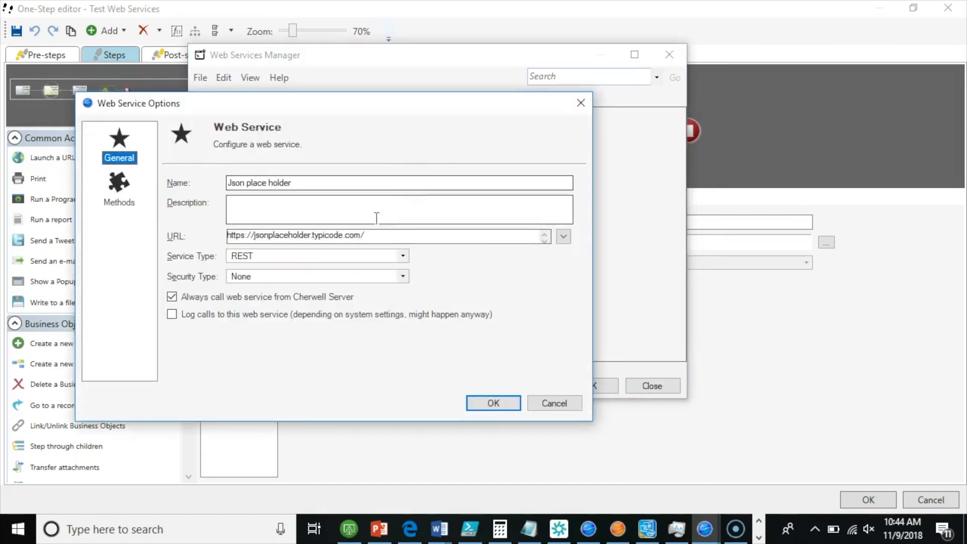
left_click(384, 235)
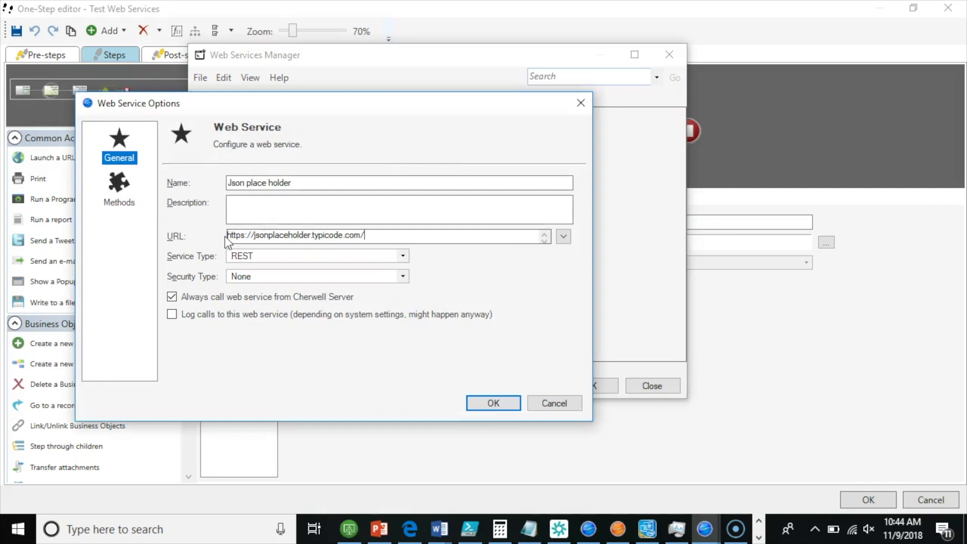
left_click_drag(228, 235, 298, 237)
left_click(369, 234)
left_click_drag(371, 235, 394, 240)
Open the web service's Get Specific Info method for editing and examine its name and endpoint
left_click(123, 183)
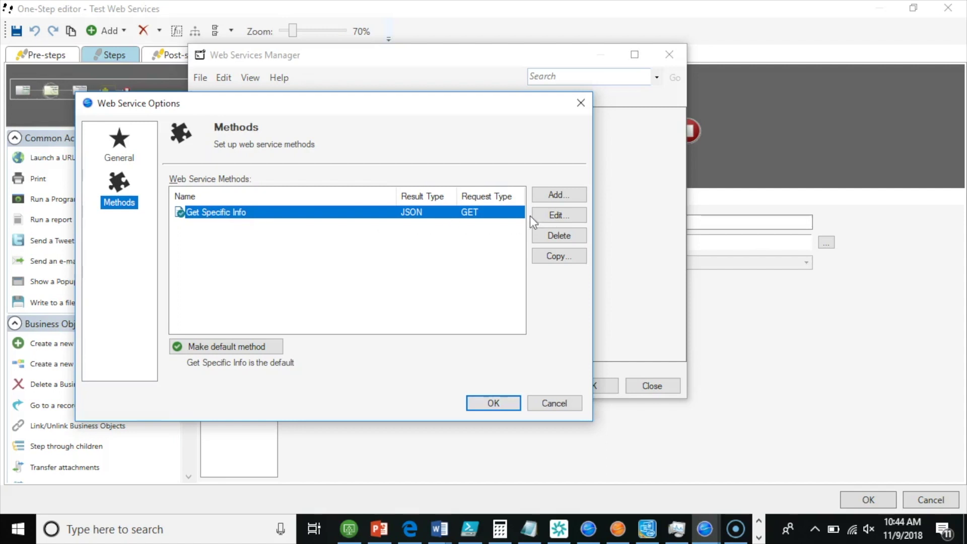
left_click(554, 216)
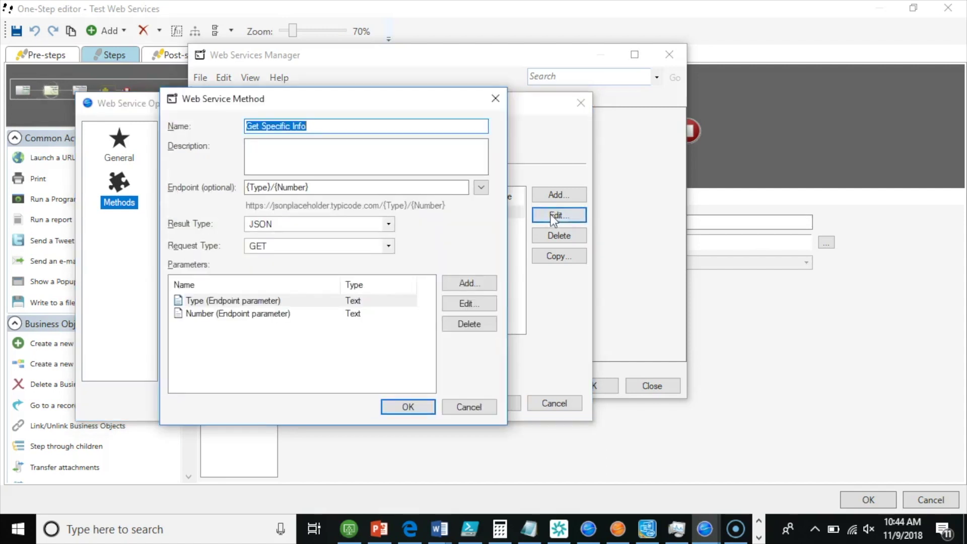
left_click(322, 126)
left_click_drag(322, 127, 244, 126)
left_click_drag(332, 193, 250, 185)
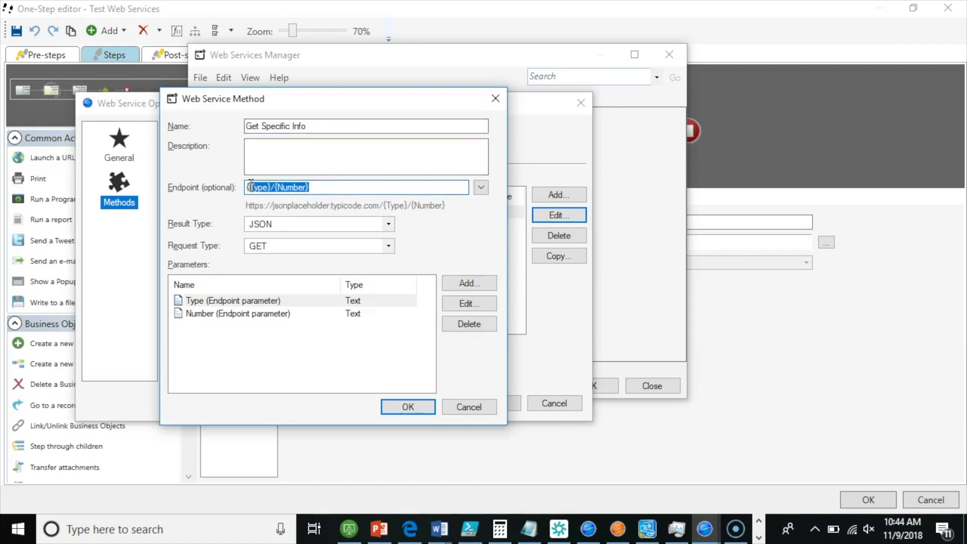
left_click(330, 189)
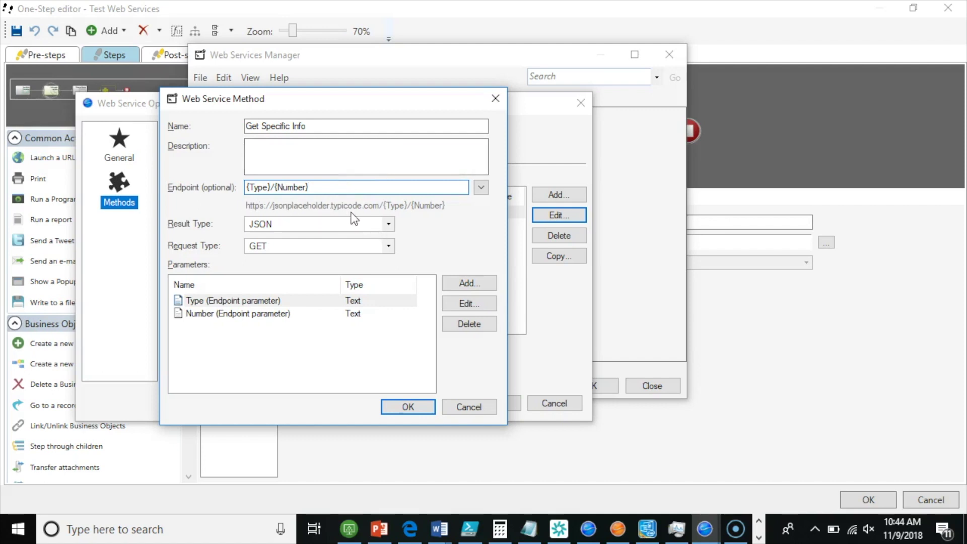
Examine how the {Type} and {Number} placeholders make up the method's endpoint
left_click_drag(267, 187, 305, 187)
left_click(279, 190)
left_click(324, 190)
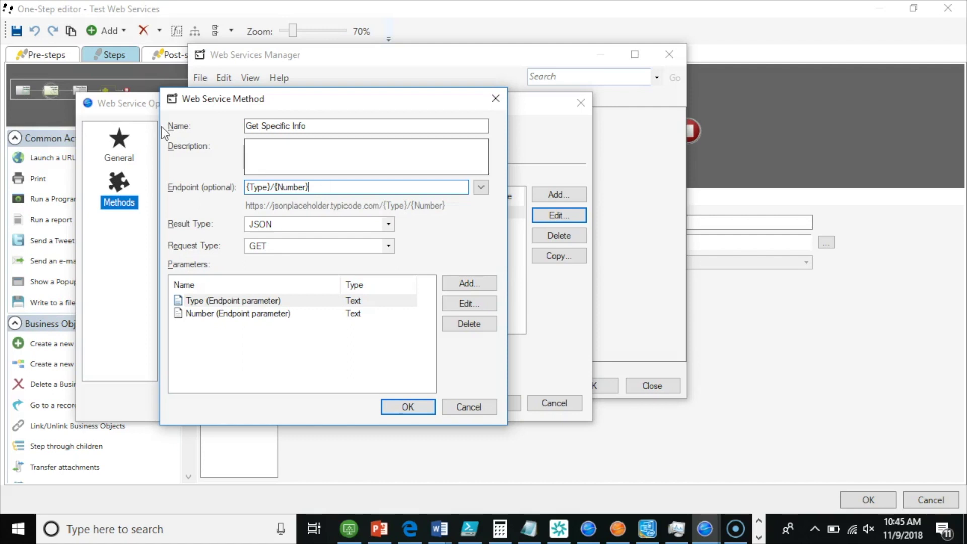
left_click_drag(277, 184, 306, 183)
left_click(317, 187)
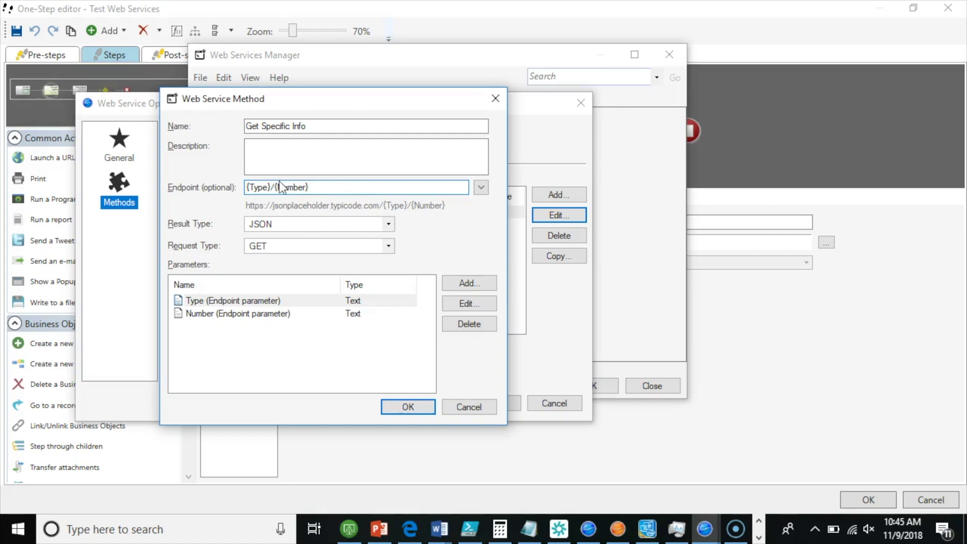
left_click_drag(247, 187, 271, 188)
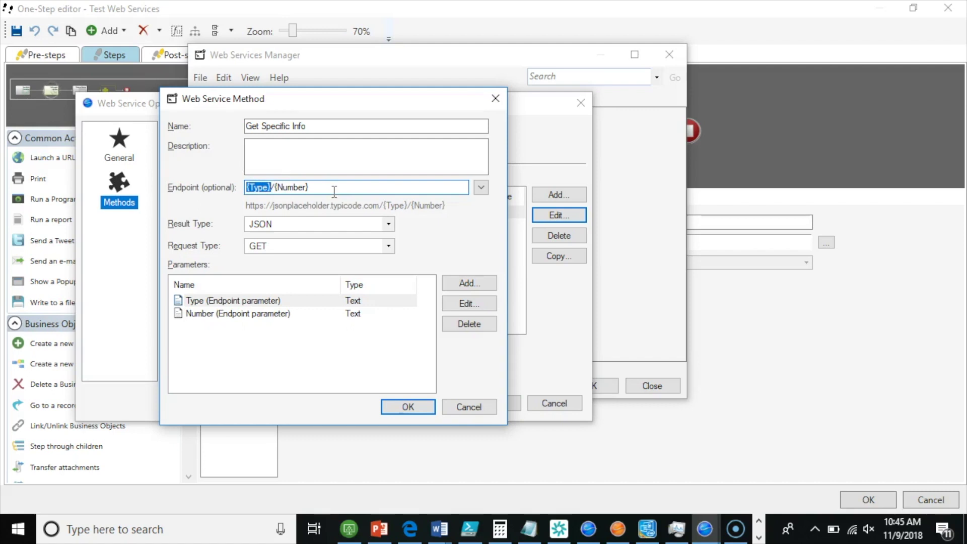
left_click(334, 191)
left_click_drag(274, 187, 313, 186)
left_click(318, 187)
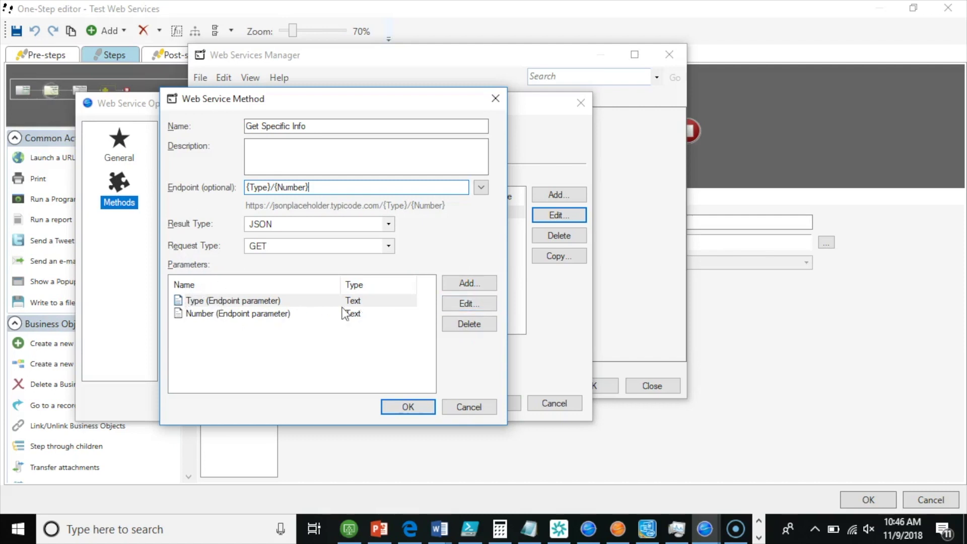
Check the definition of the Type parameter and compare both listed parameters with the endpoint placeholders
left_click(457, 304)
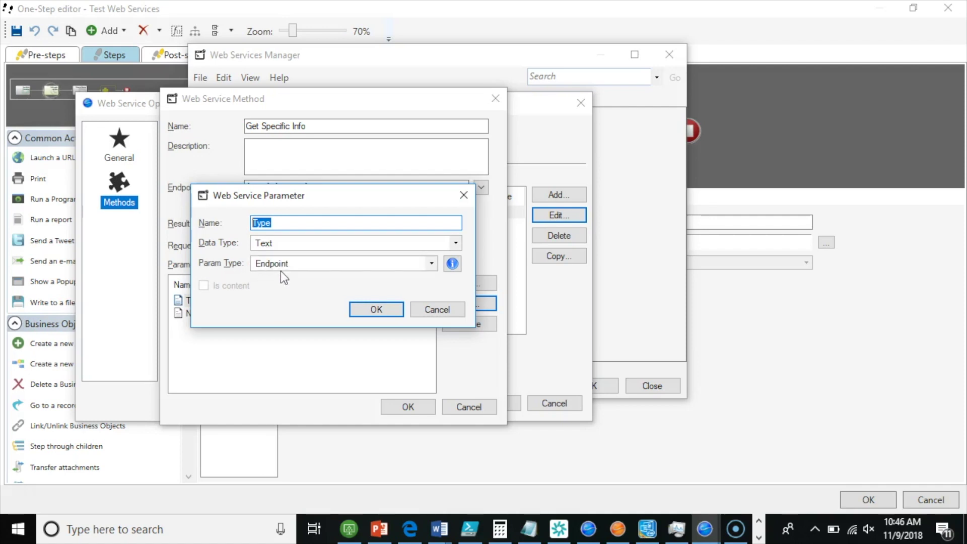
left_click(432, 308)
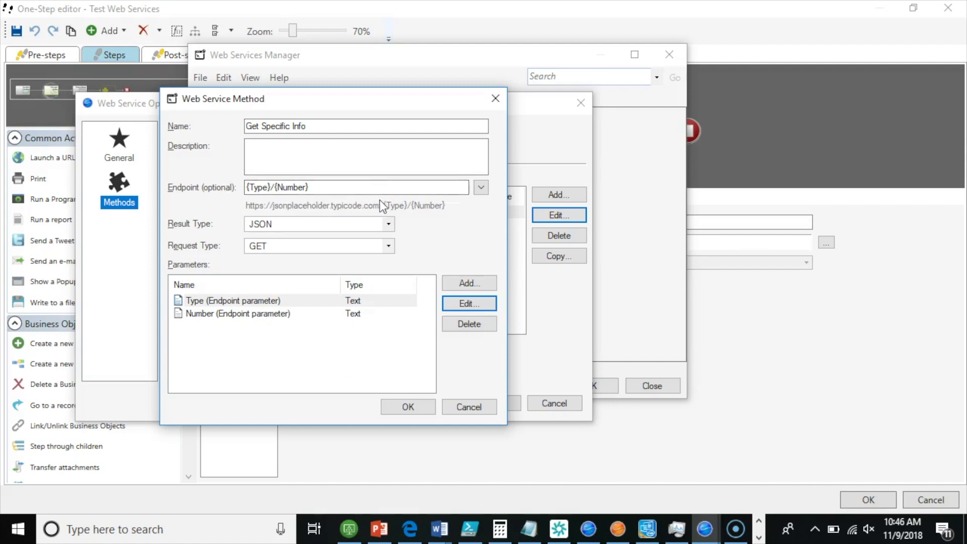
left_click(322, 312)
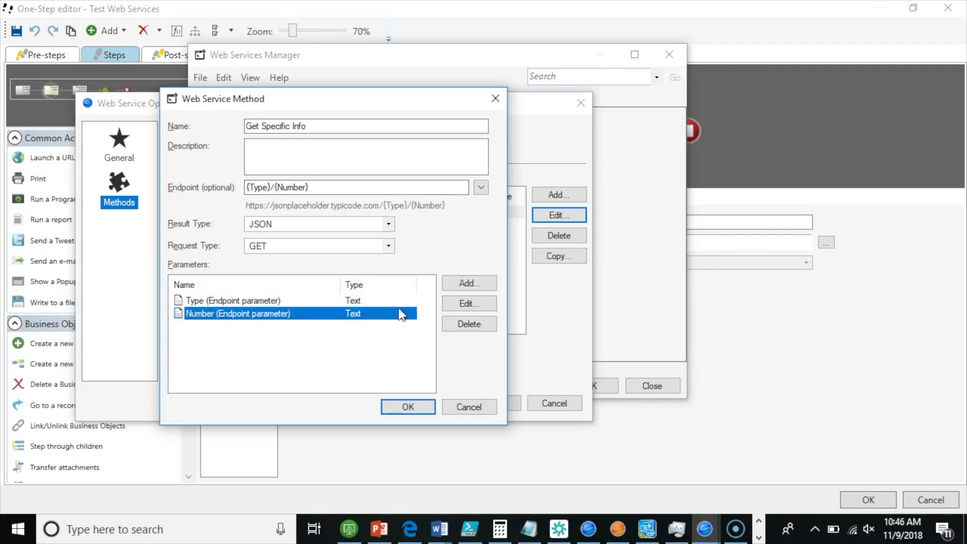
left_click(201, 302)
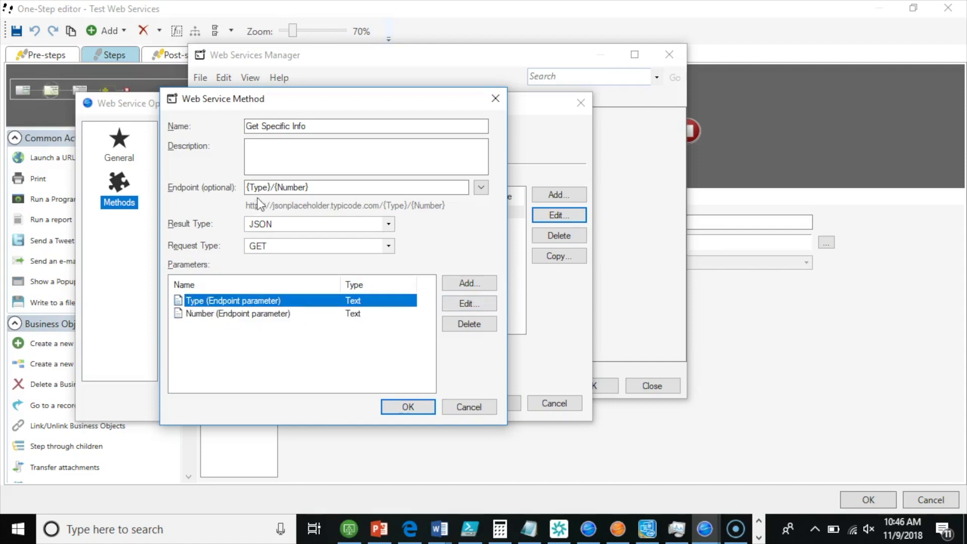
left_click_drag(269, 187, 307, 187)
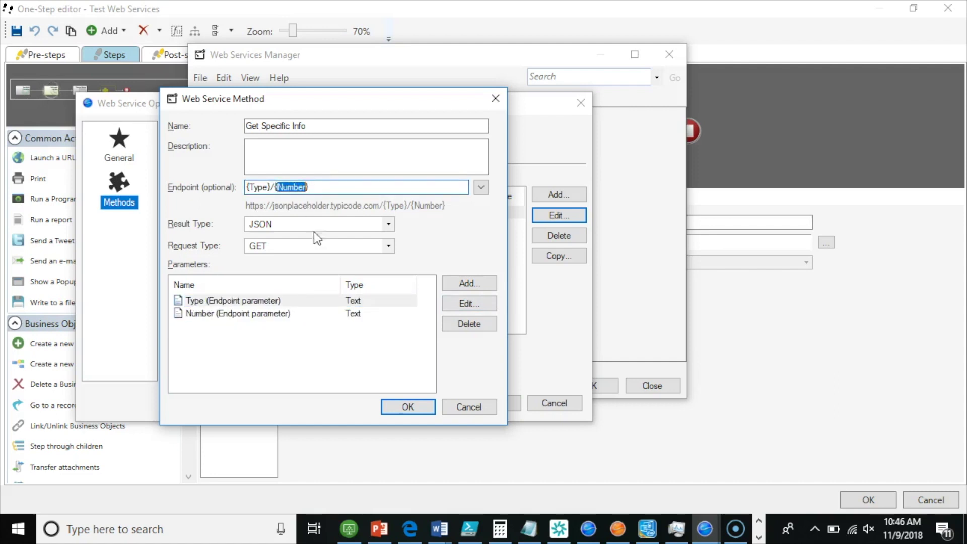
left_click_drag(268, 186, 255, 187)
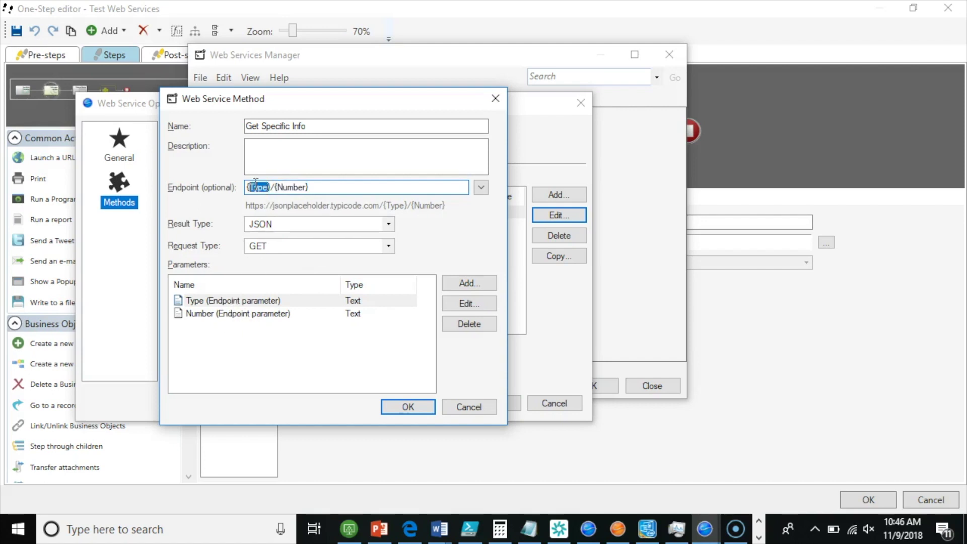
left_click(337, 190)
Accept the method and web service settings and keep Json place holder as the step's service
left_click(407, 406)
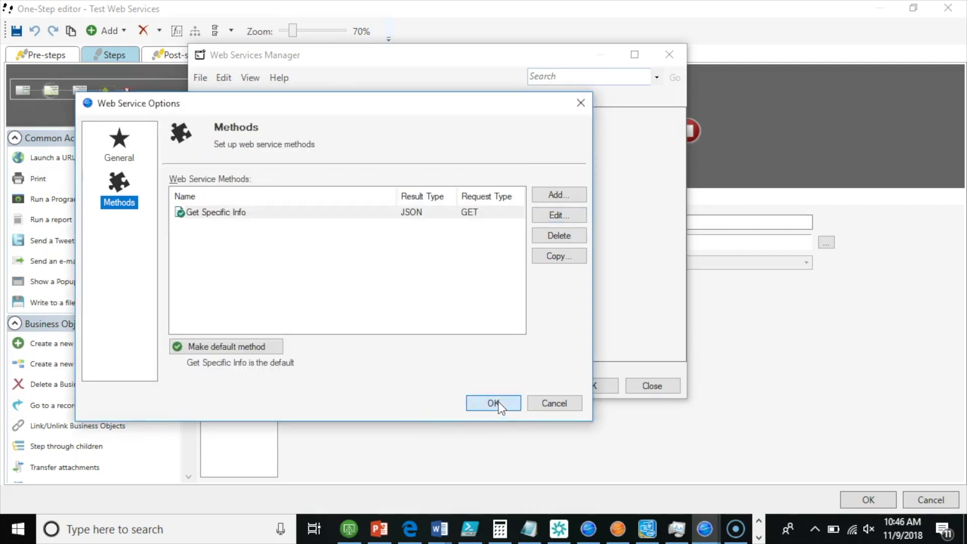
left_click(497, 403)
left_click(591, 385)
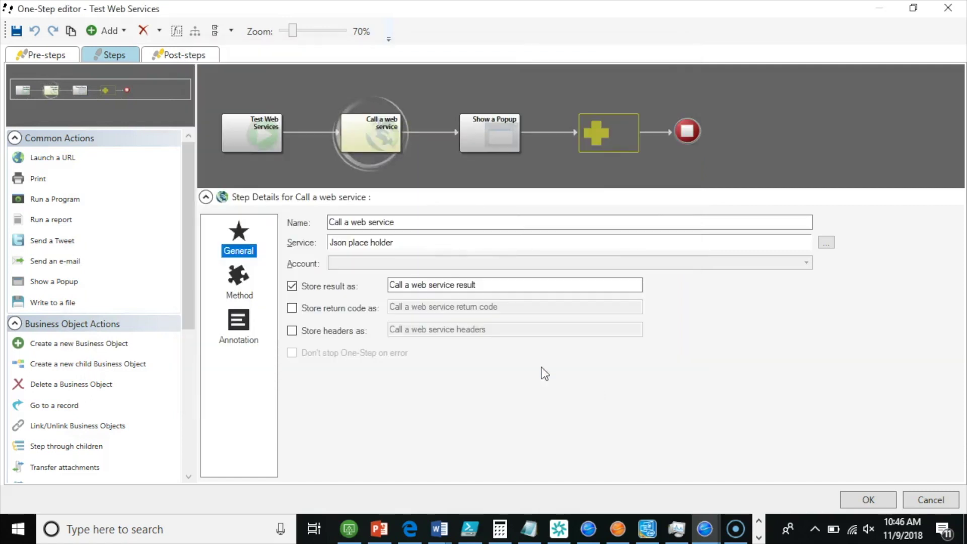
Examine the method chosen for the Call a web service step and the value of its Type parameter
left_click(240, 277)
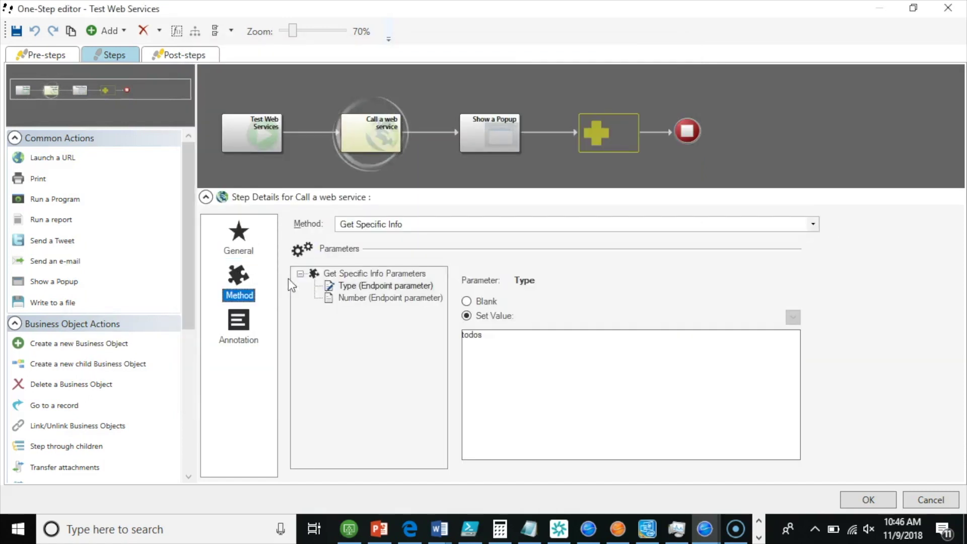
left_click(373, 224)
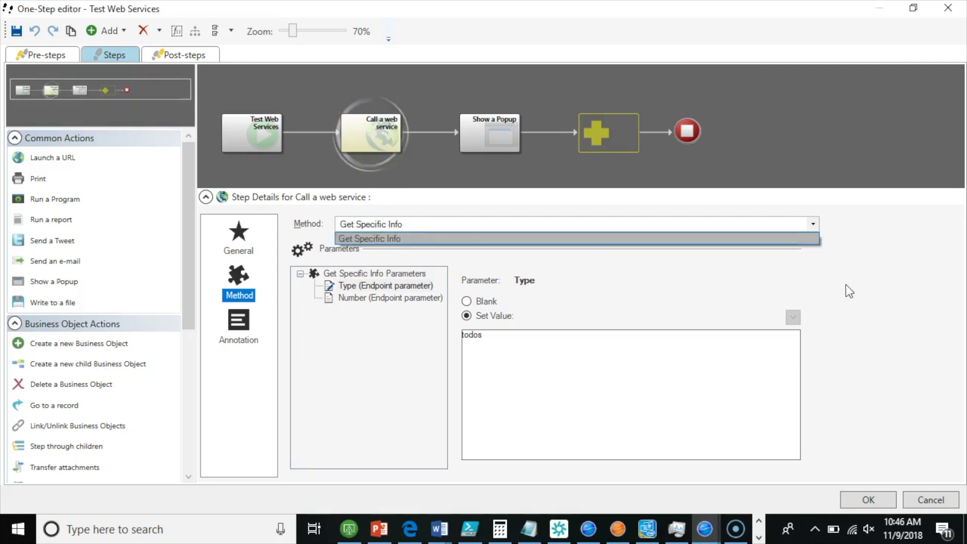
left_click(865, 299)
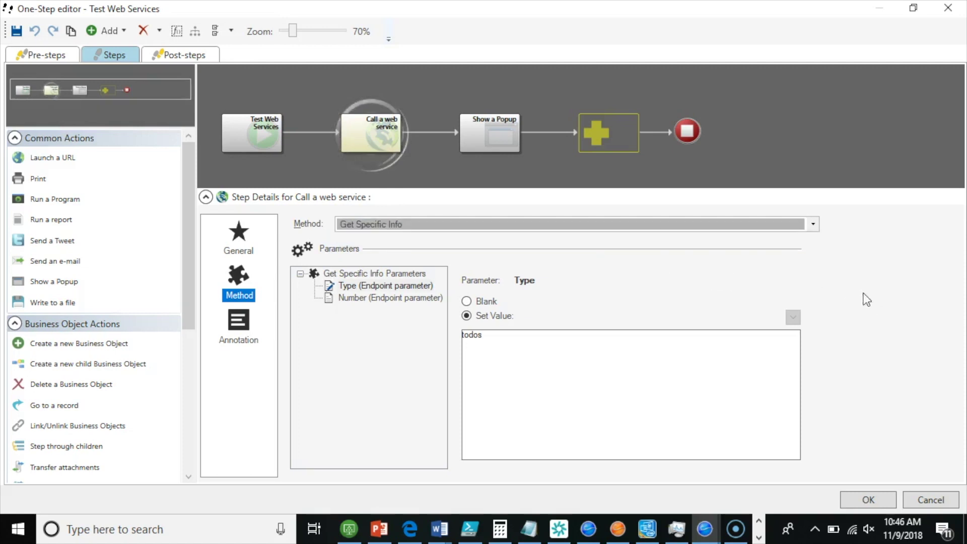
left_click(365, 285)
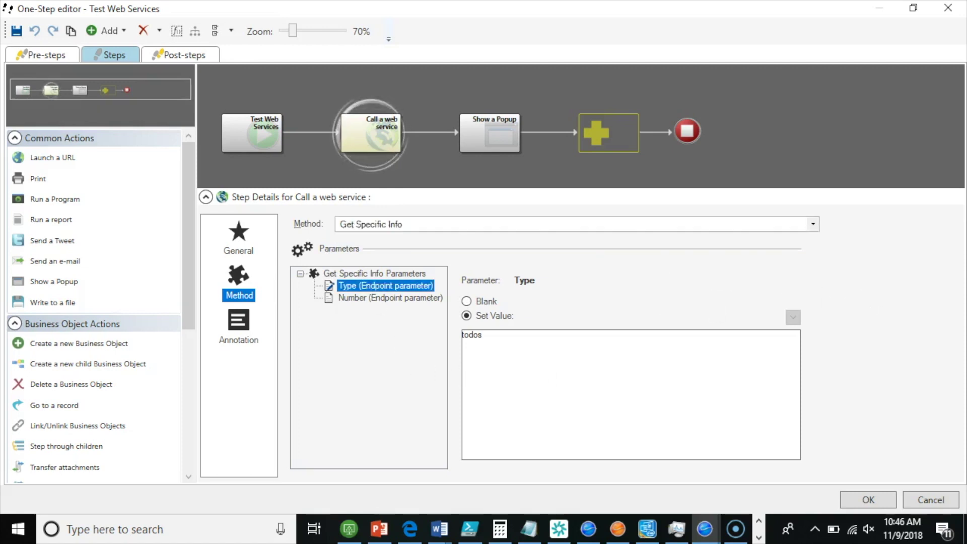
left_click(497, 341)
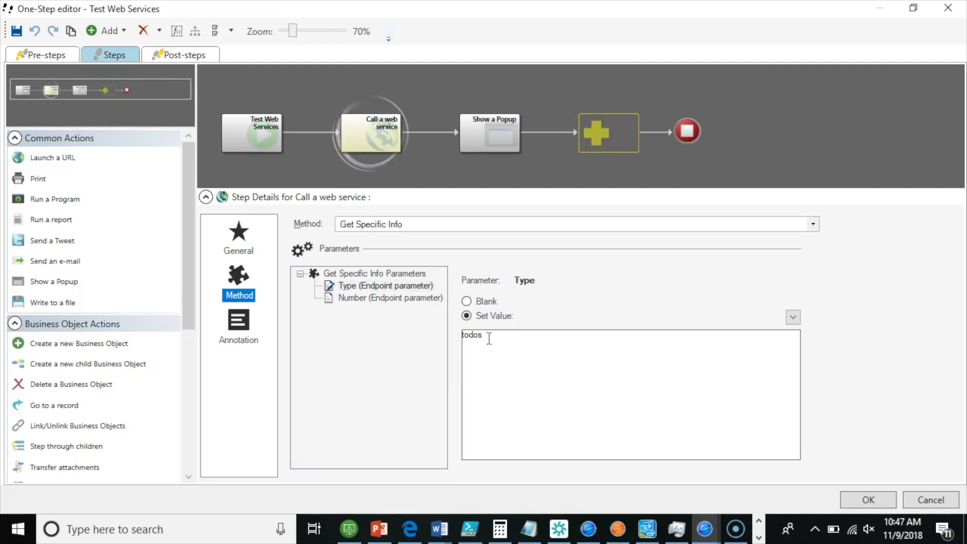
left_click(498, 337)
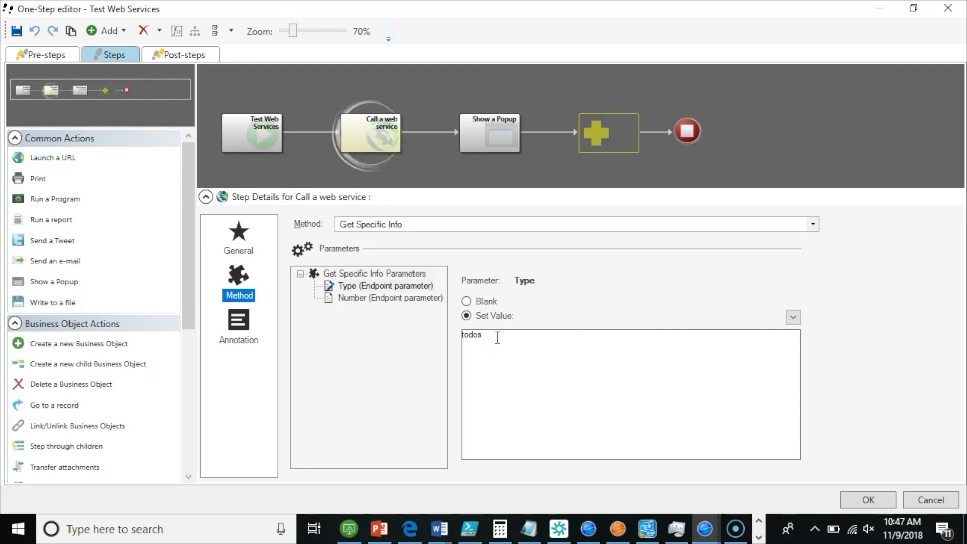
Set the value of the Number endpoint parameter to 2 for the Get Specific Info method
left_click(362, 297)
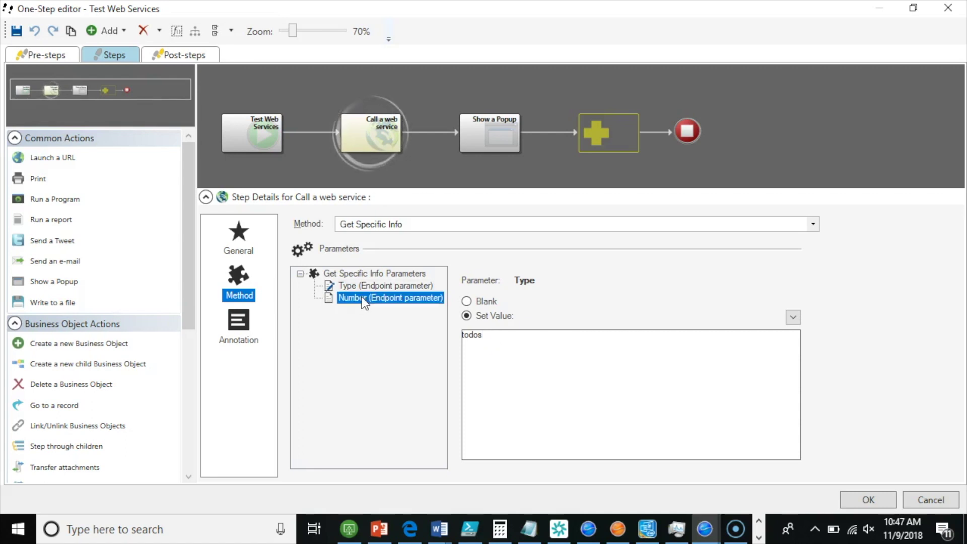
left_click(464, 333)
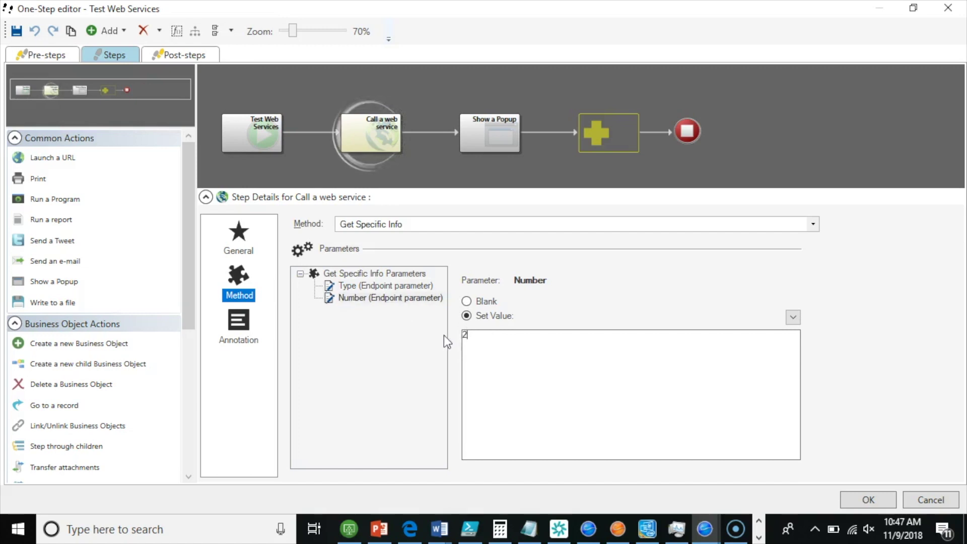
Set the Number endpoint parameter to 1, review the Show a Popup step's contents, and save the One-Step
left_click_drag(471, 341, 453, 340)
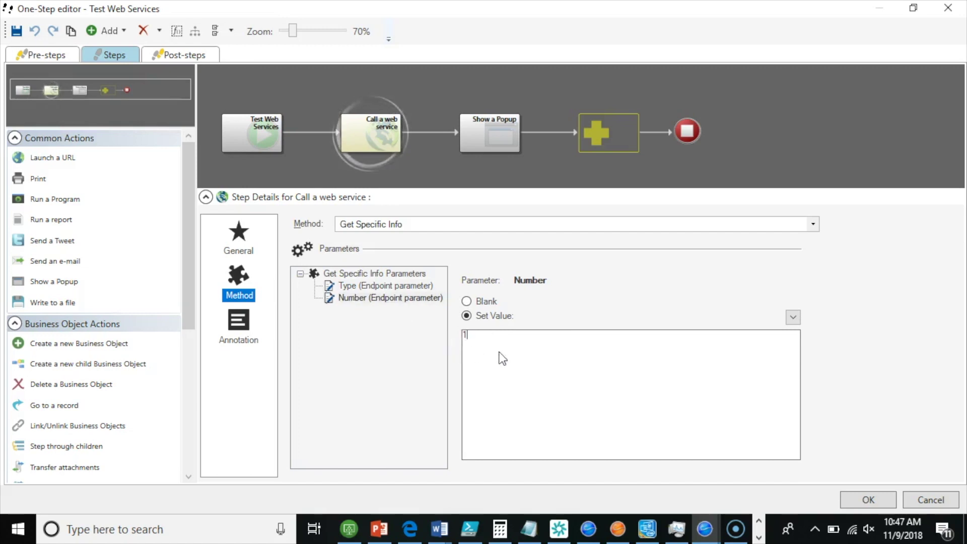
left_click_drag(468, 335, 459, 334)
left_click(474, 336)
left_click(379, 285)
left_click(380, 297)
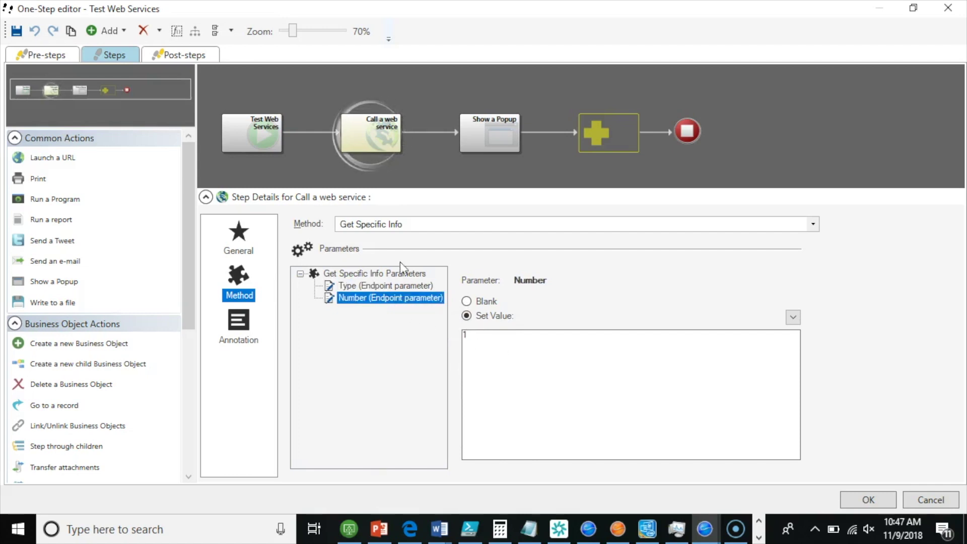
left_click(497, 138)
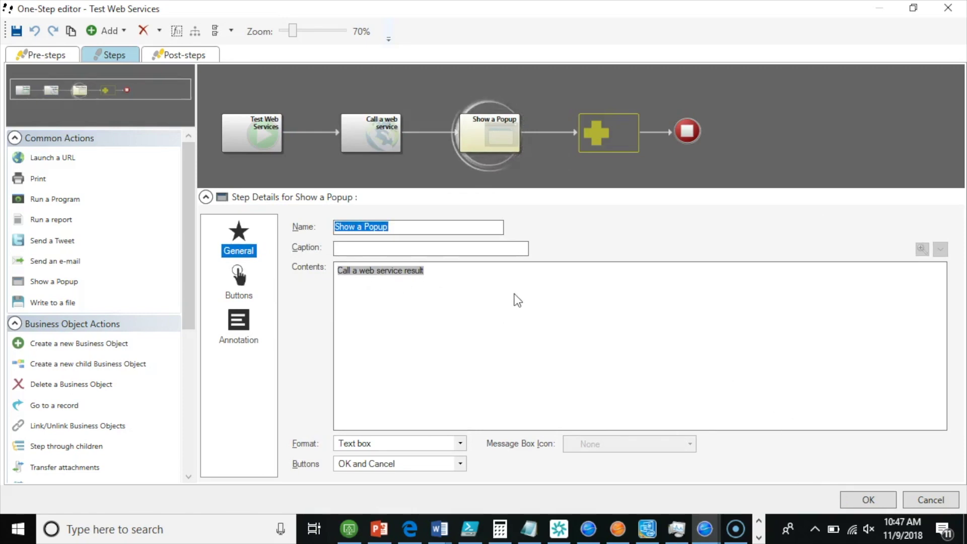
left_click(867, 500)
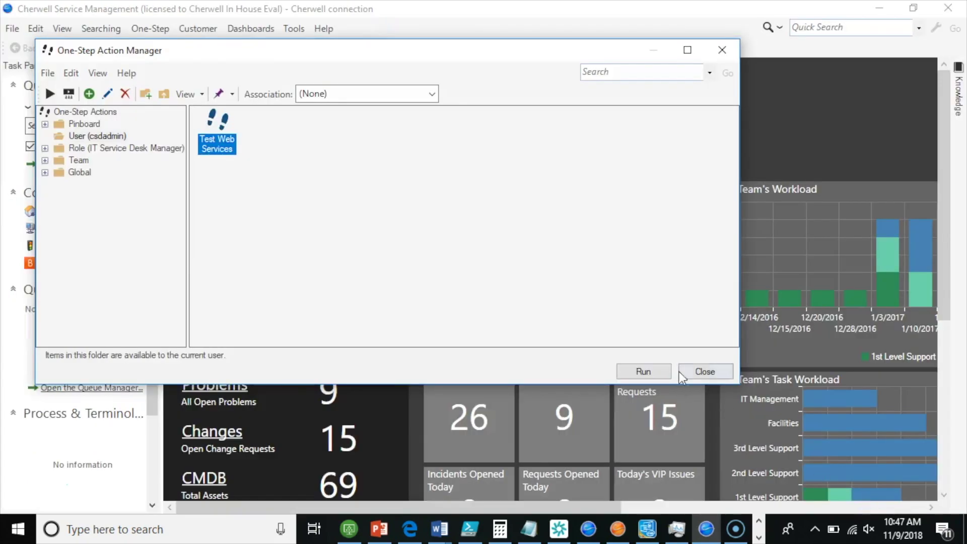
Run the Test Web Services One-Step, examine each field of the returned JSON, and dismiss the popup
left_click(643, 371)
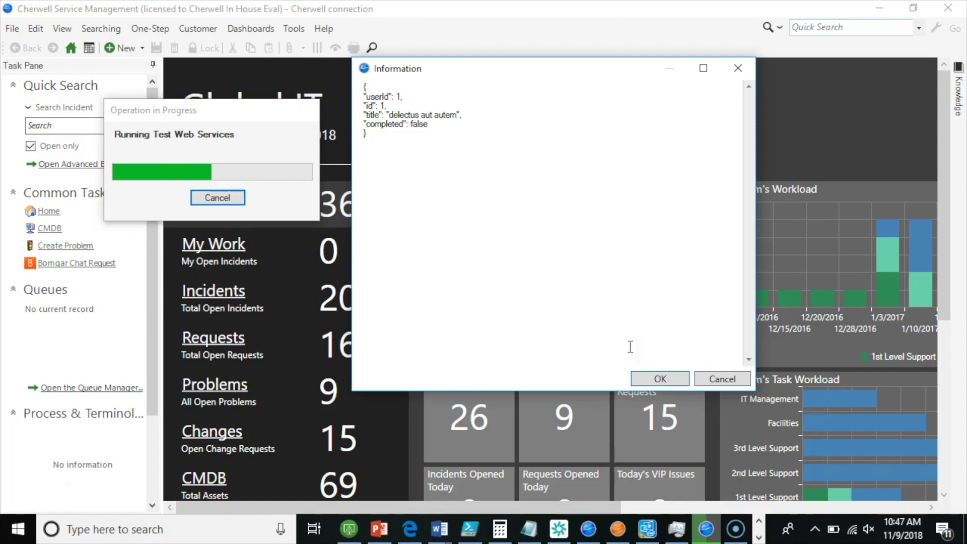
left_click_drag(392, 149, 355, 84)
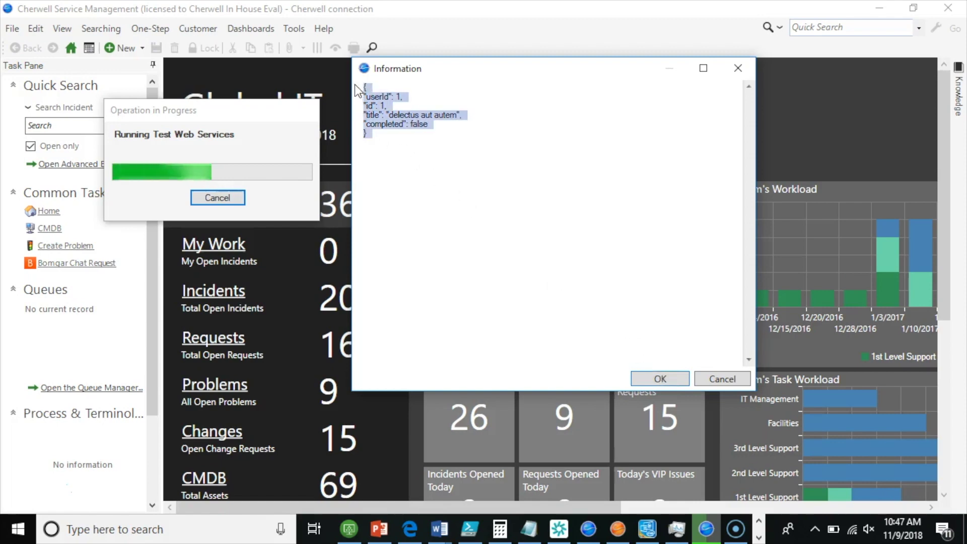
left_click(381, 143)
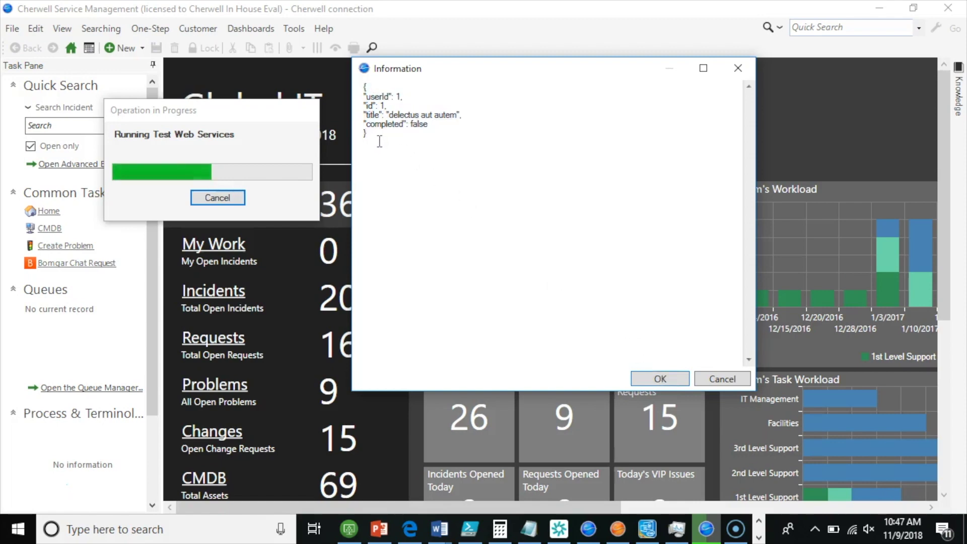
left_click_drag(375, 138, 365, 89)
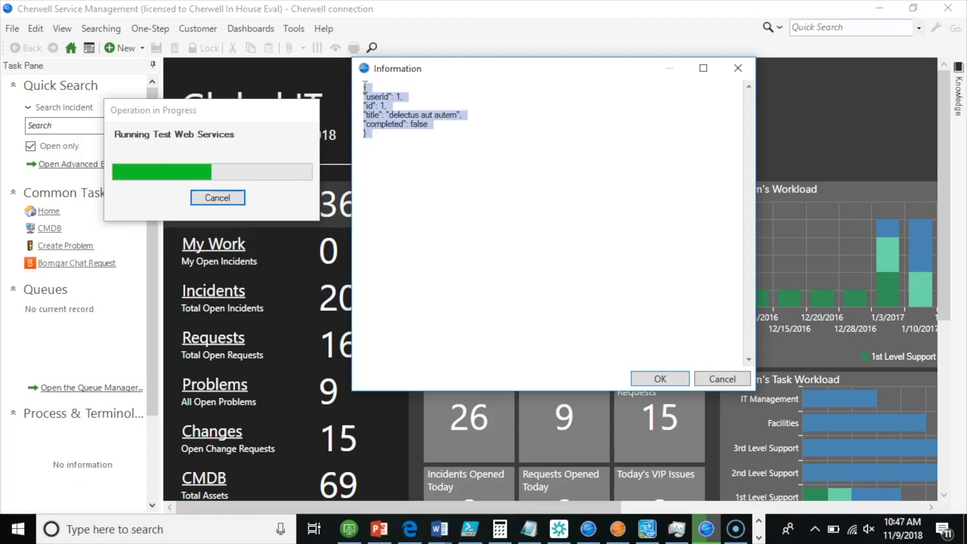
left_click(365, 87)
left_click_drag(394, 112, 392, 143)
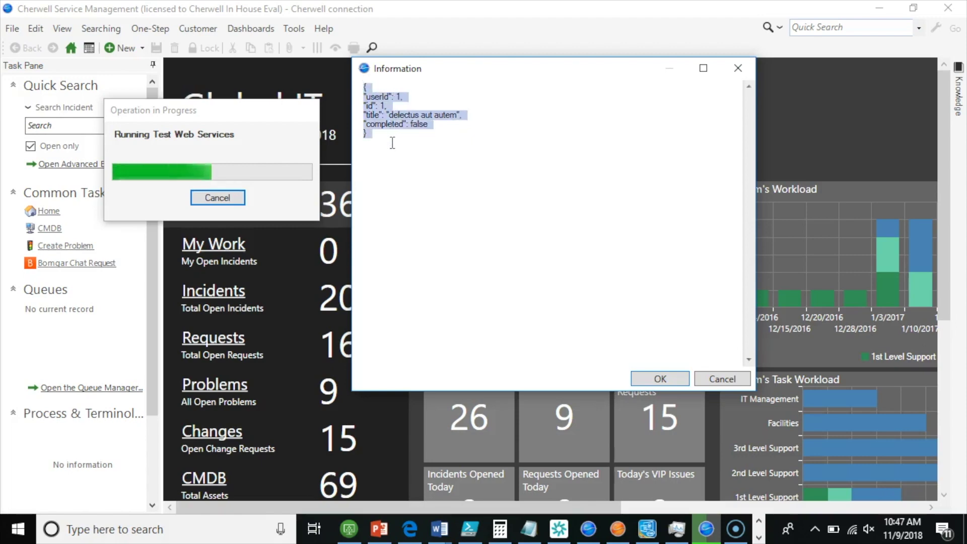
left_click(367, 99)
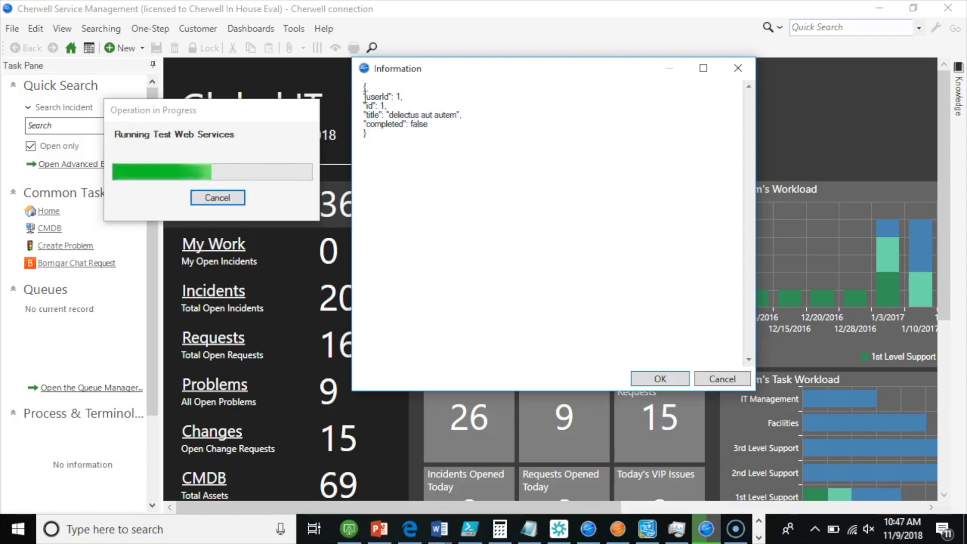
left_click_drag(406, 99, 363, 99)
left_click(367, 105)
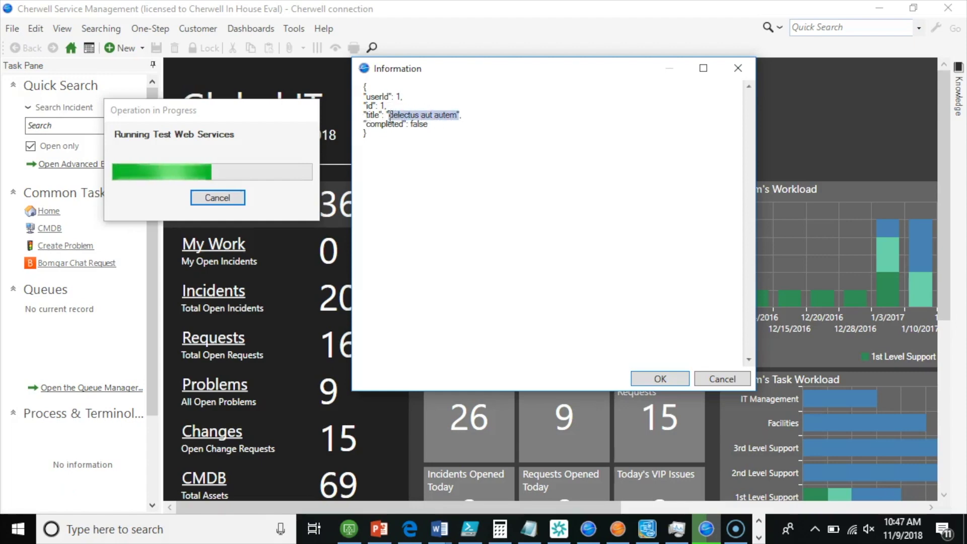
left_click(440, 130)
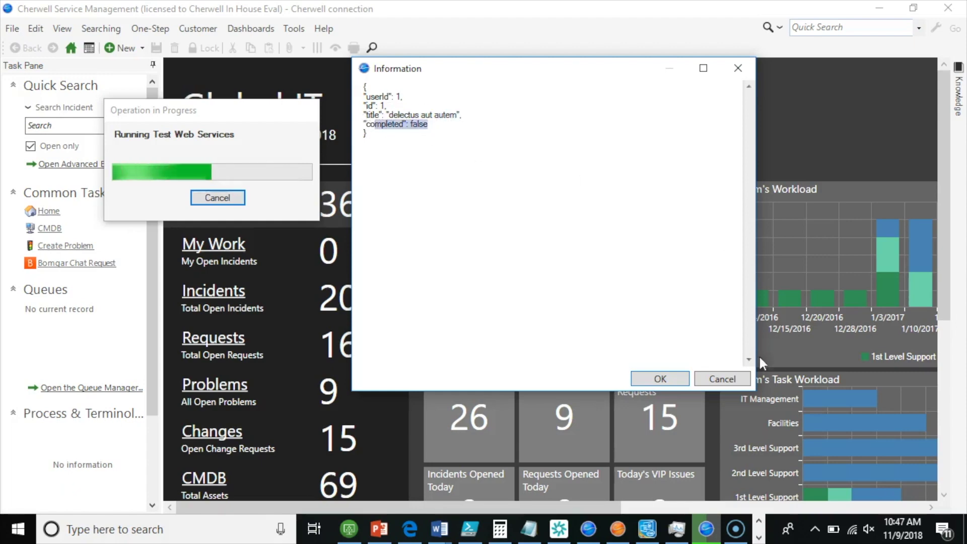
left_click(721, 379)
Open the Test Web Services One-Step for editing from the One-Step Action Manager
left_click(150, 30)
left_click(167, 47)
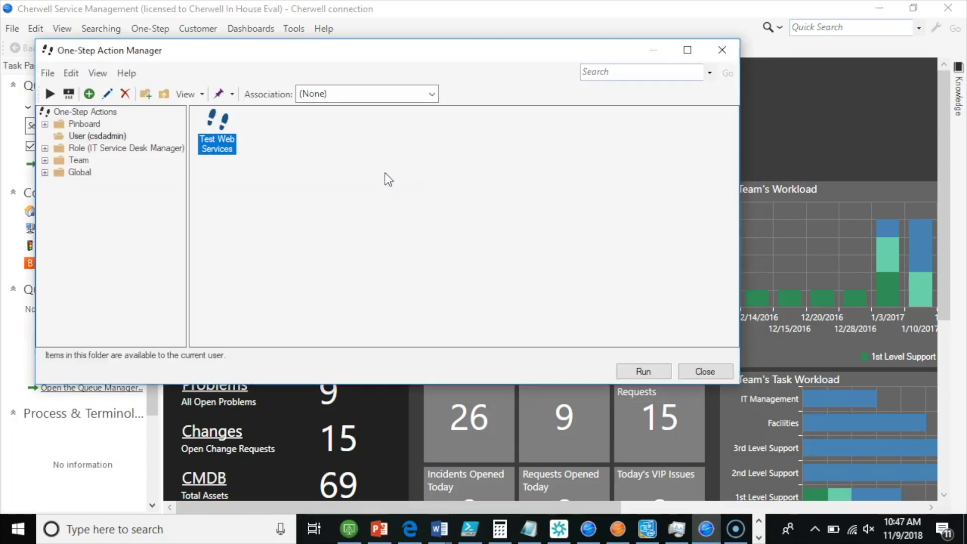
right_click(239, 156)
left_click(268, 201)
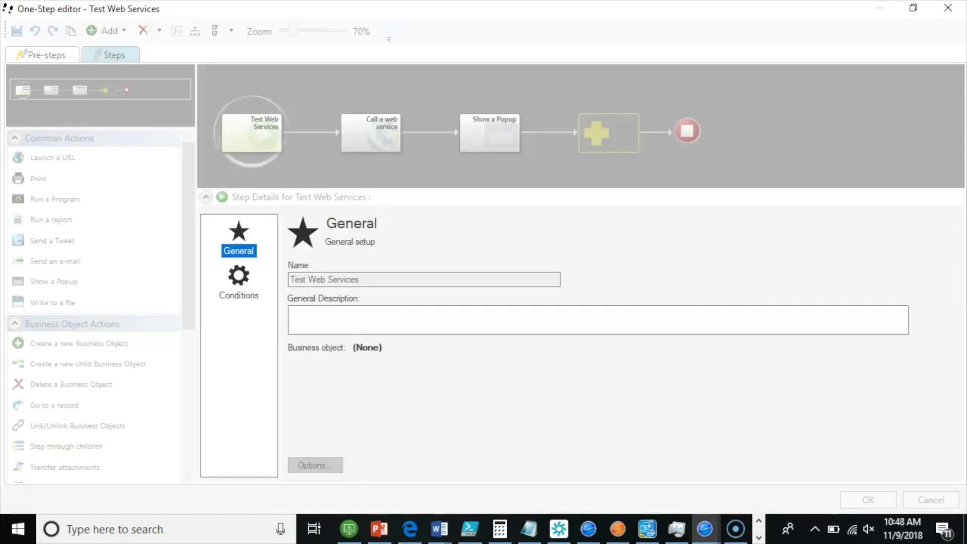
Set the Number endpoint parameter of the Call a web service step to 3 and save the One-Step
left_click(209, 274)
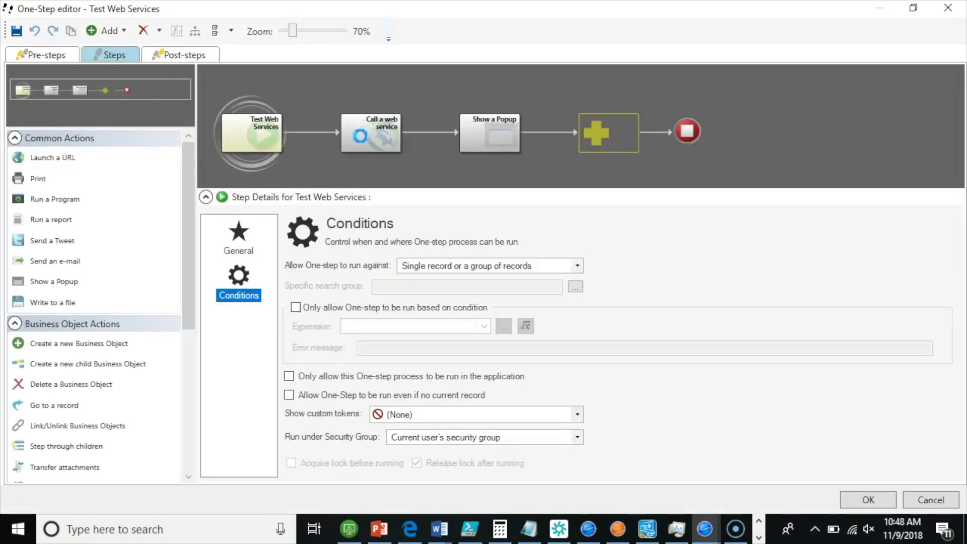
left_click(356, 149)
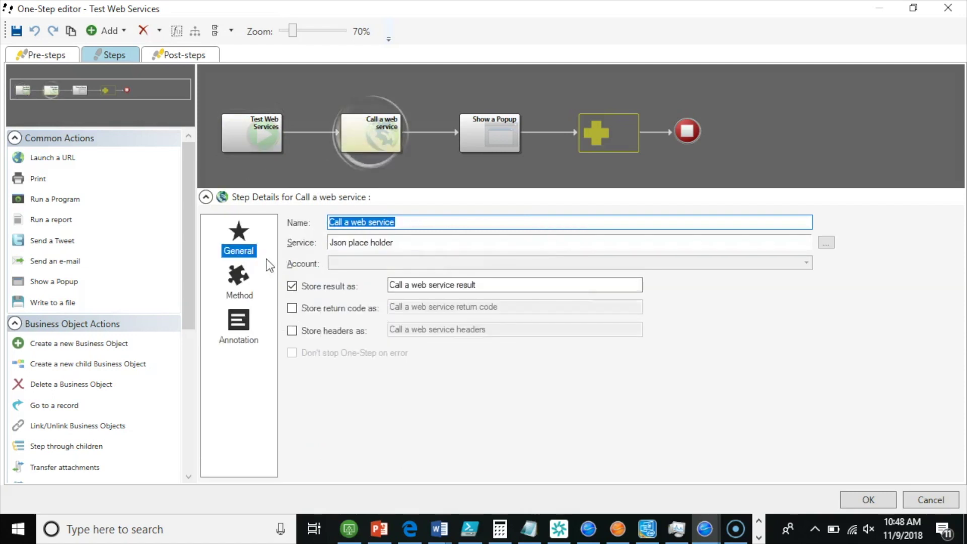
left_click(246, 274)
left_click(352, 298)
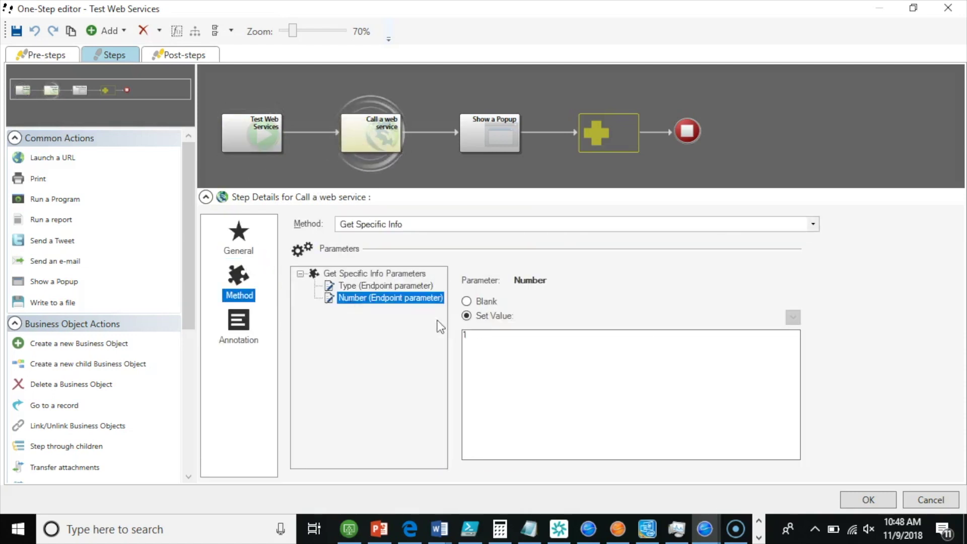
double_click(467, 336)
type("3")
left_click(862, 499)
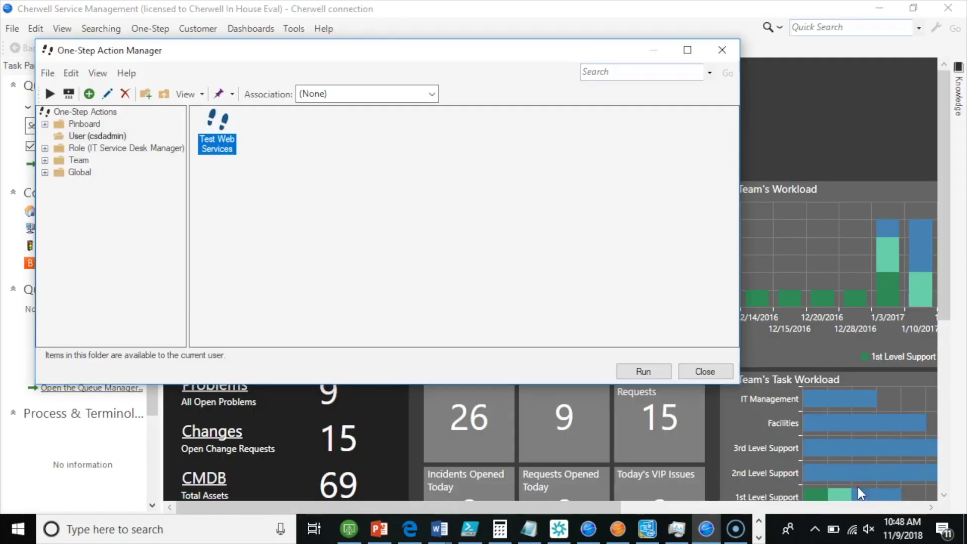
Run Test Web Services again, check the id, title, completed and userId fields in the response, and close the popup
left_click(642, 373)
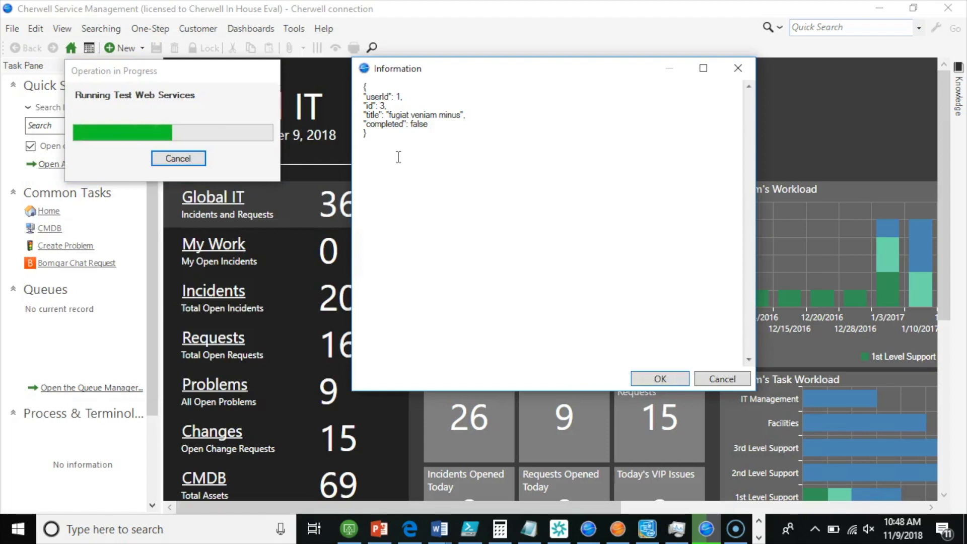
mouse_move(369, 132)
left_mouse_down()
mouse_move(358, 92)
mouse_move(367, 131)
mouse_move(381, 140)
left_mouse_up()
left_click_drag(388, 107, 363, 108)
double_click(372, 116)
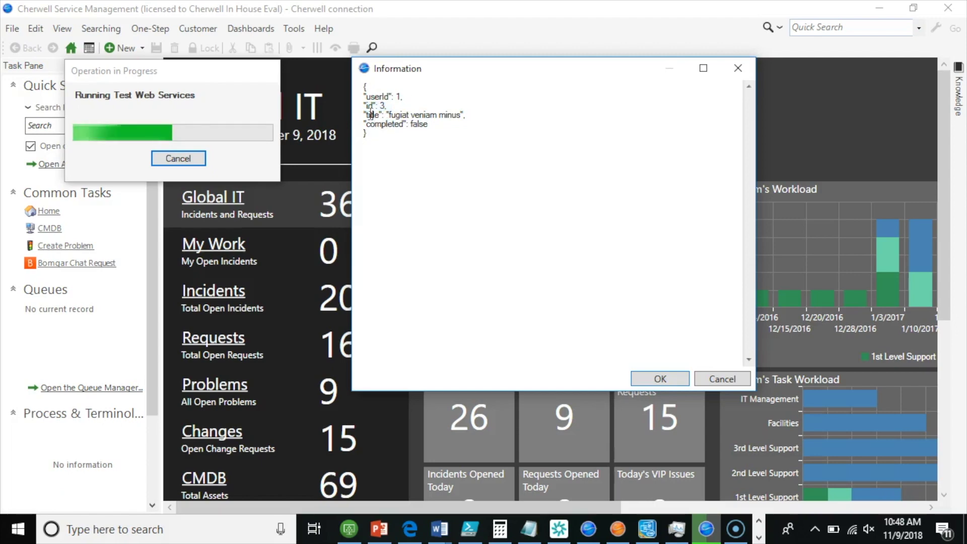
left_click(428, 124)
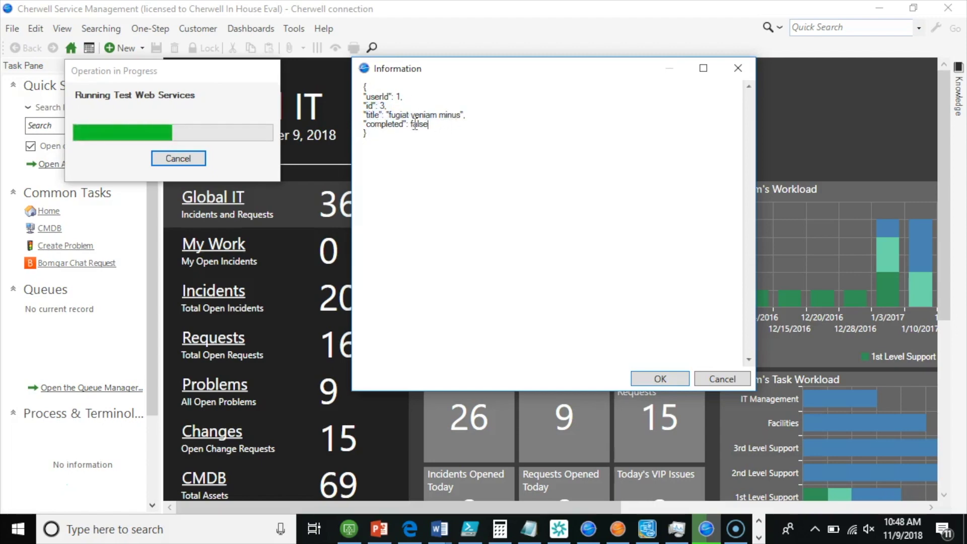
left_click(533, 153)
left_click_drag(403, 97, 395, 96)
left_click(660, 378)
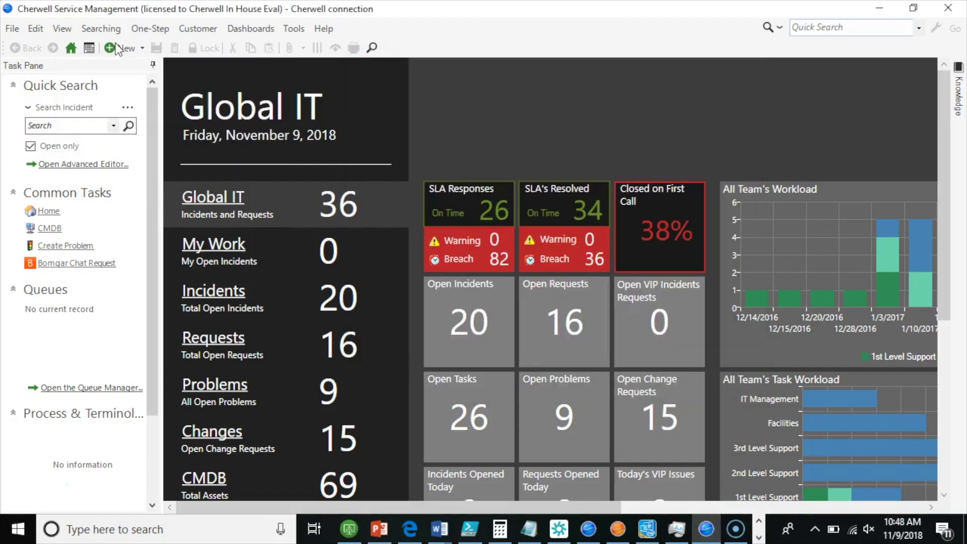
Reopen the Test Web Services One-Step for editing and display the details of its Show a Popup step
left_click(147, 27)
left_click(169, 51)
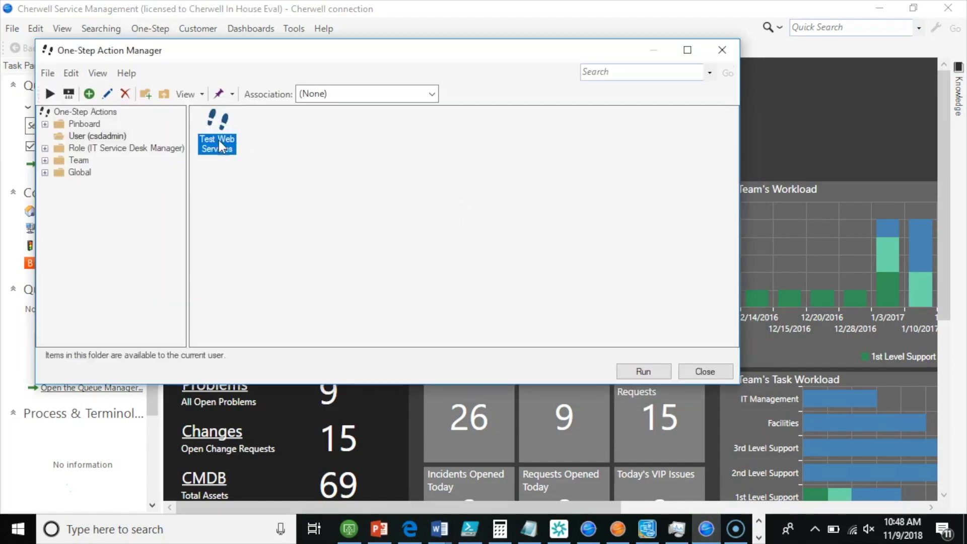
right_click(218, 140)
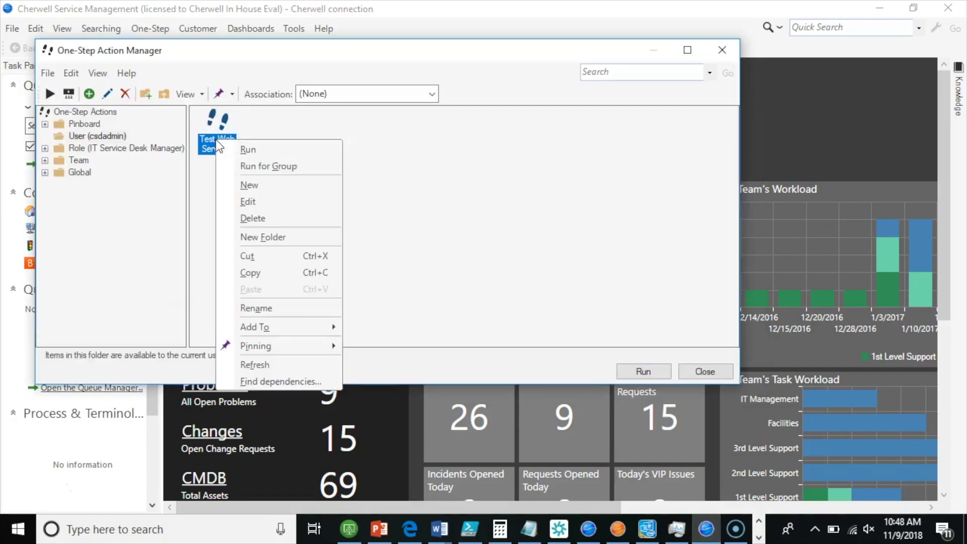
left_click(254, 199)
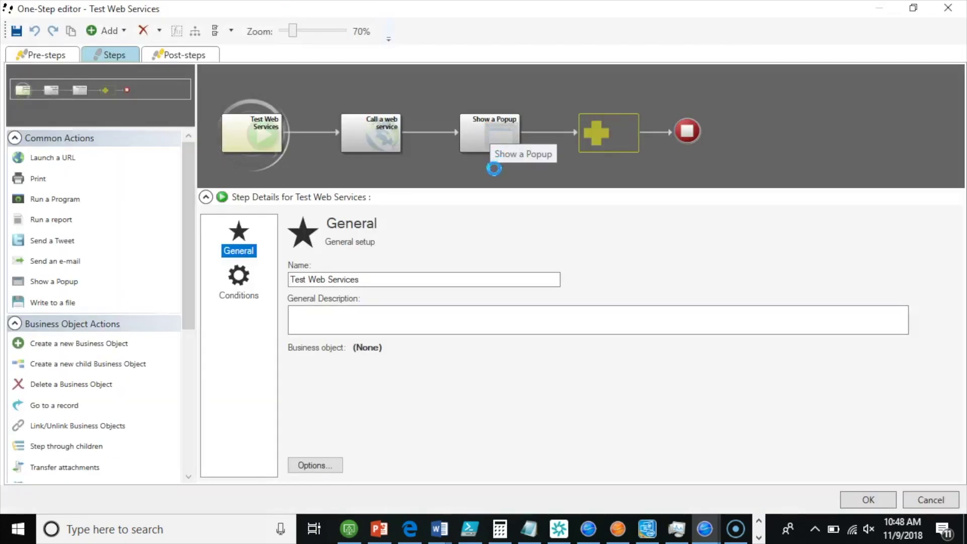
left_click(489, 141)
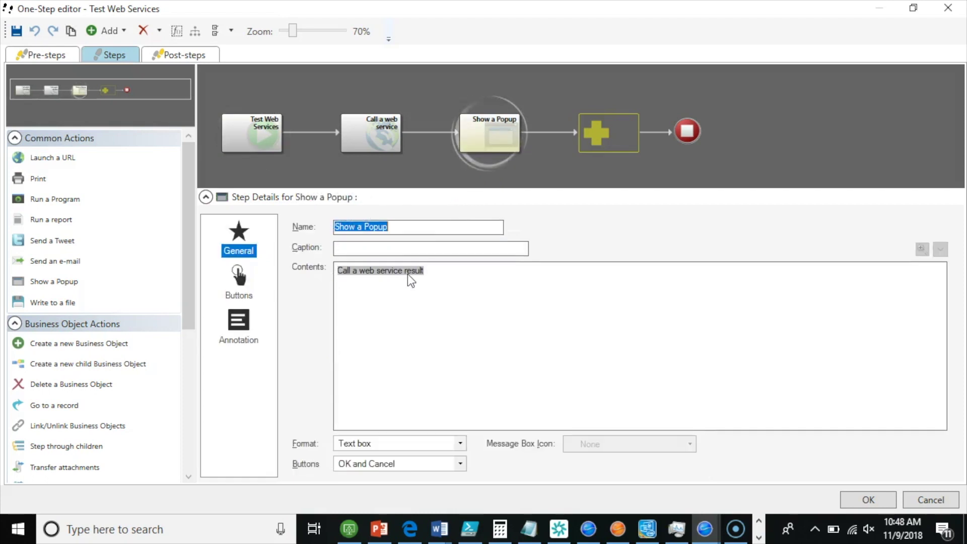
Add a Find Object modifier to the Call a web service result token in the popup contents
right_click(409, 272)
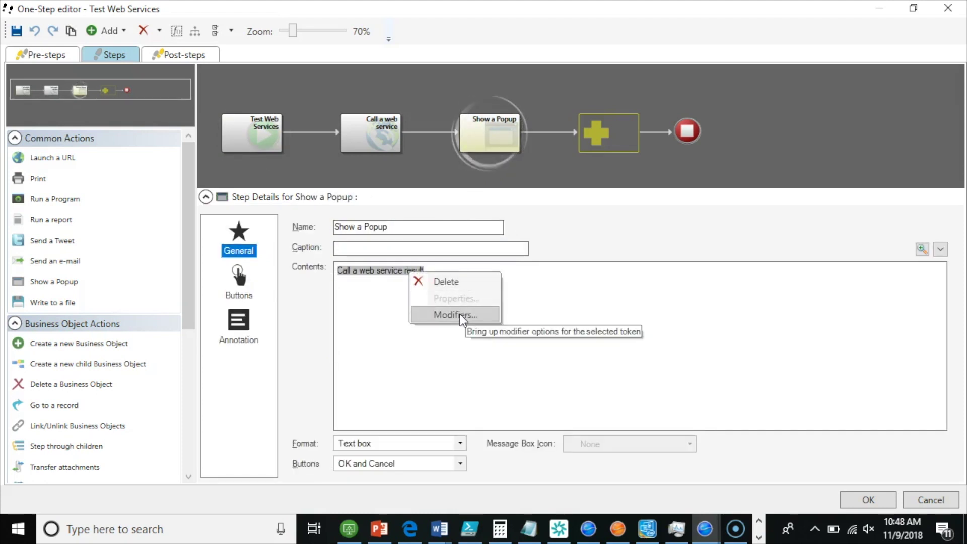
right_click(374, 272)
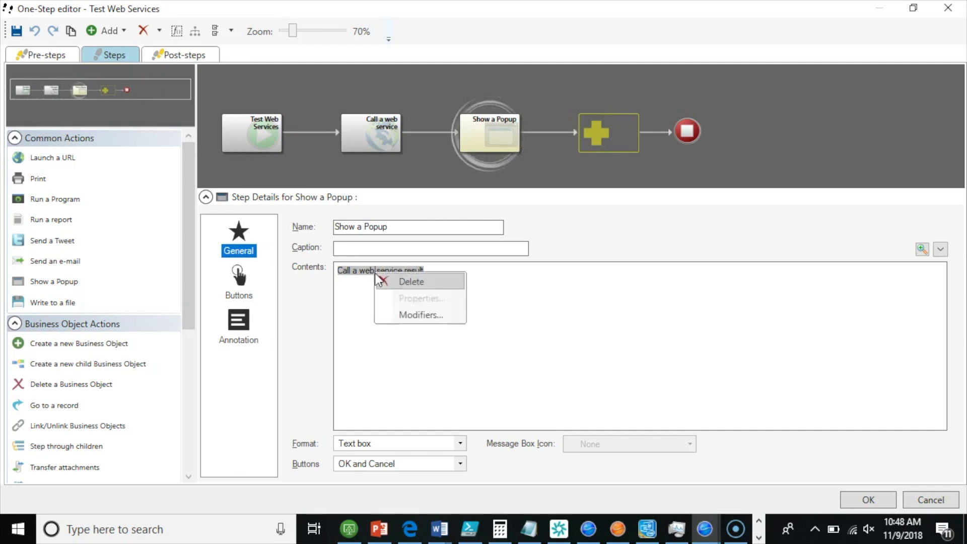
left_click(400, 317)
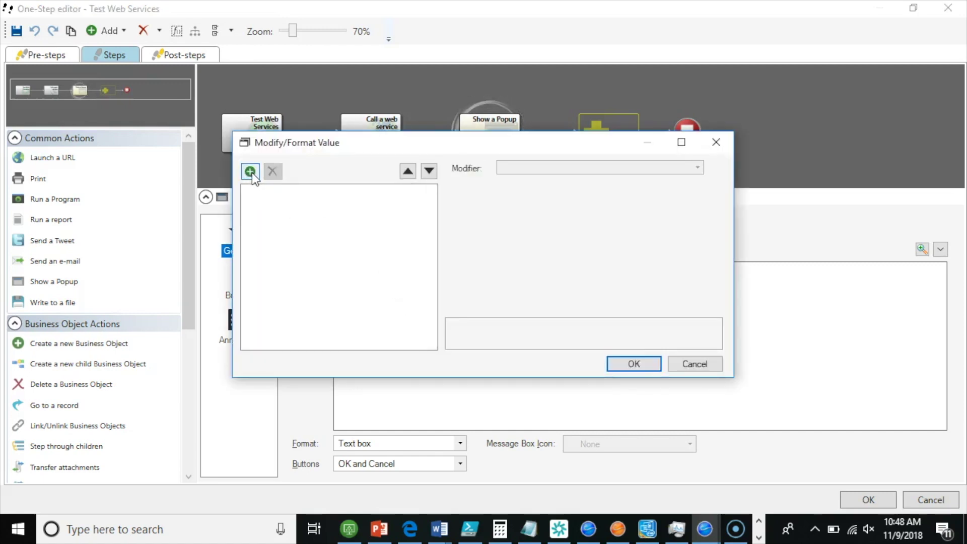
left_click(251, 174)
left_click(599, 168)
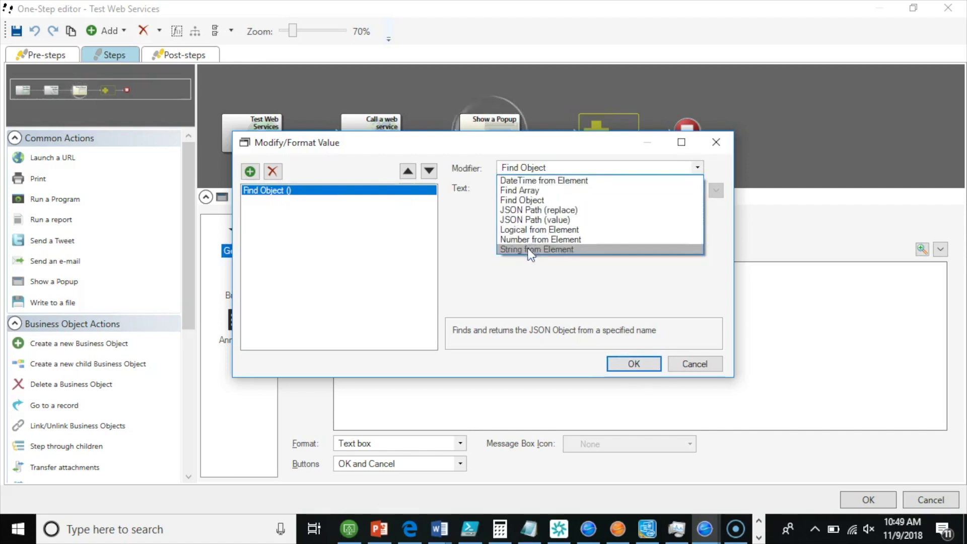
left_click(519, 200)
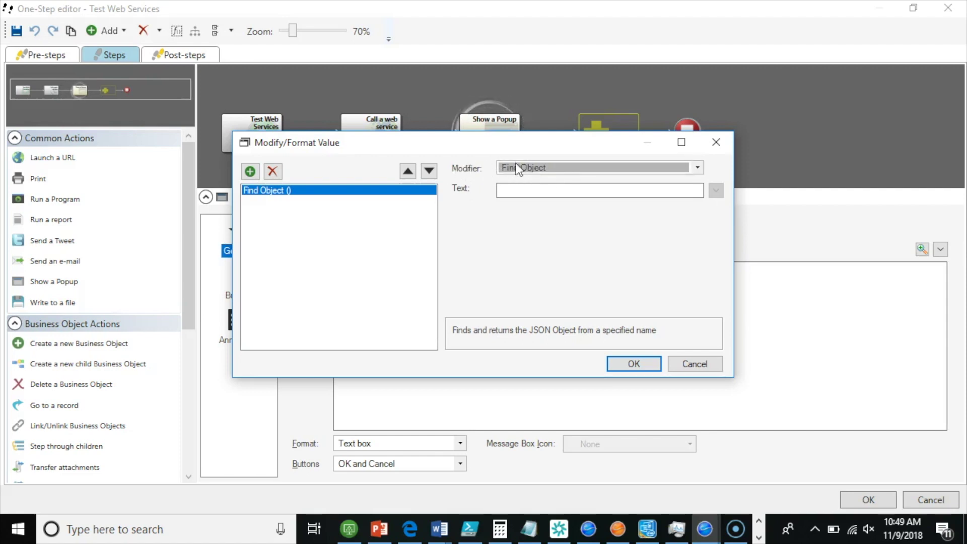
Set the Find Object modifier's text to title, then accept the modifier and save the One-Step
left_click(535, 190)
type("t")
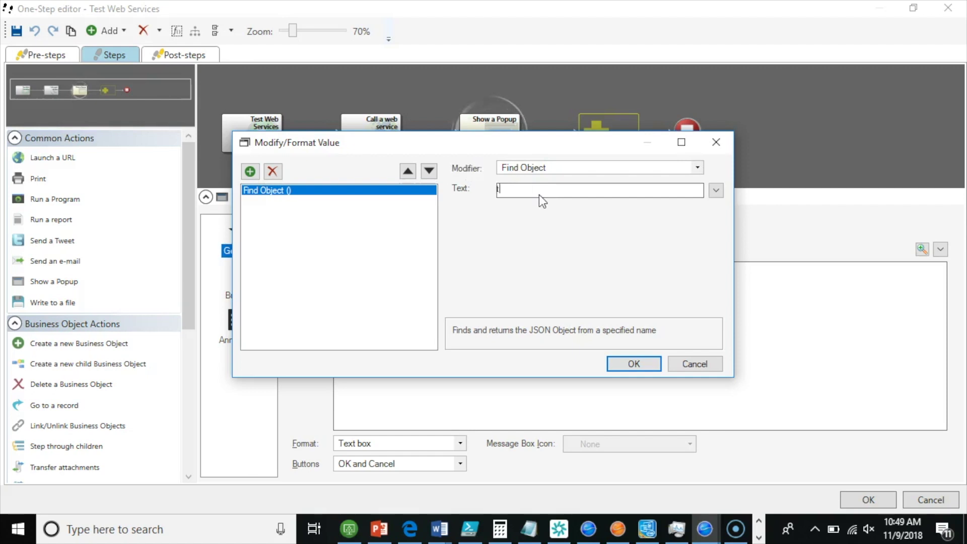
type("itle")
left_click(629, 363)
left_click(868, 500)
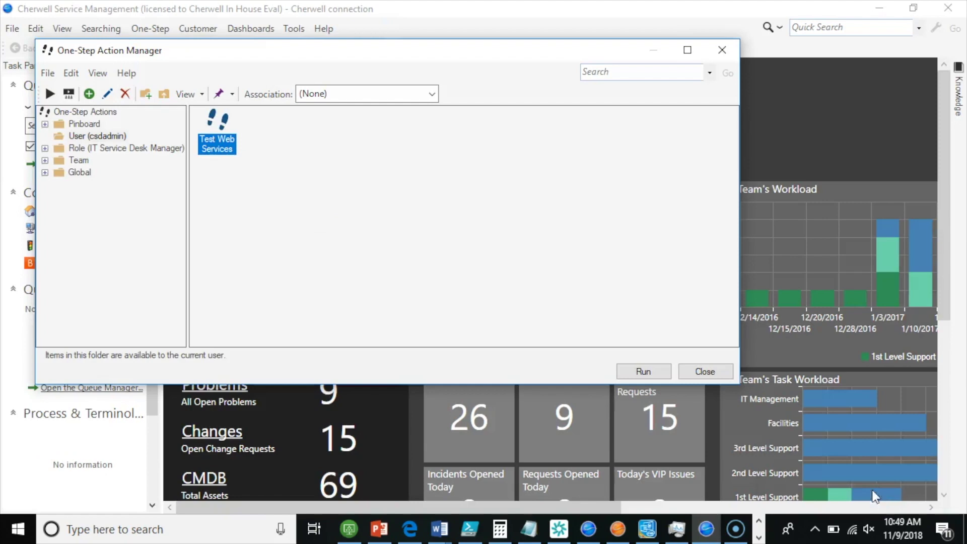
Run the Test Web Services One-Step with the modified token and examine the popup text
left_click(643, 372)
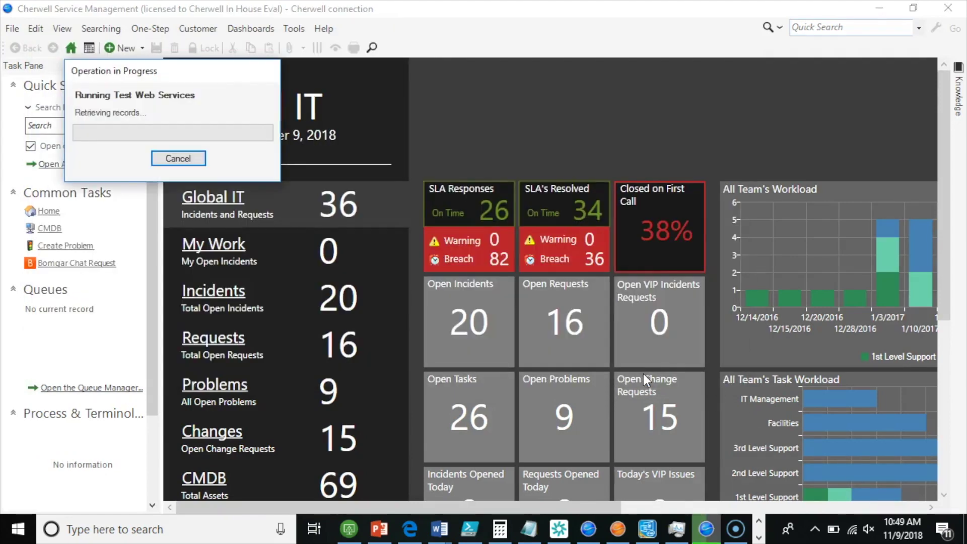
left_click_drag(435, 87, 383, 87)
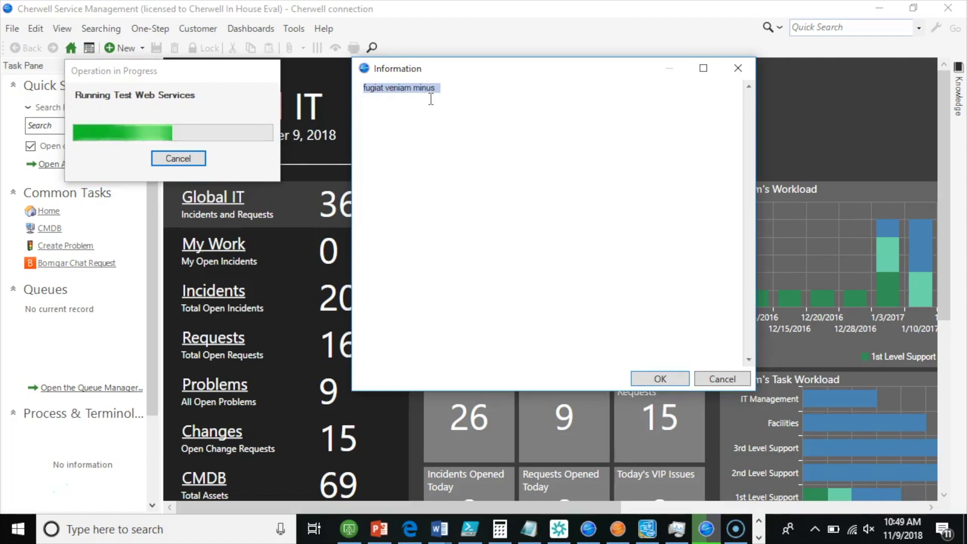
Dismiss the popup with the returned title and reopen the Test Web Services One-Step for editing
left_click(458, 93)
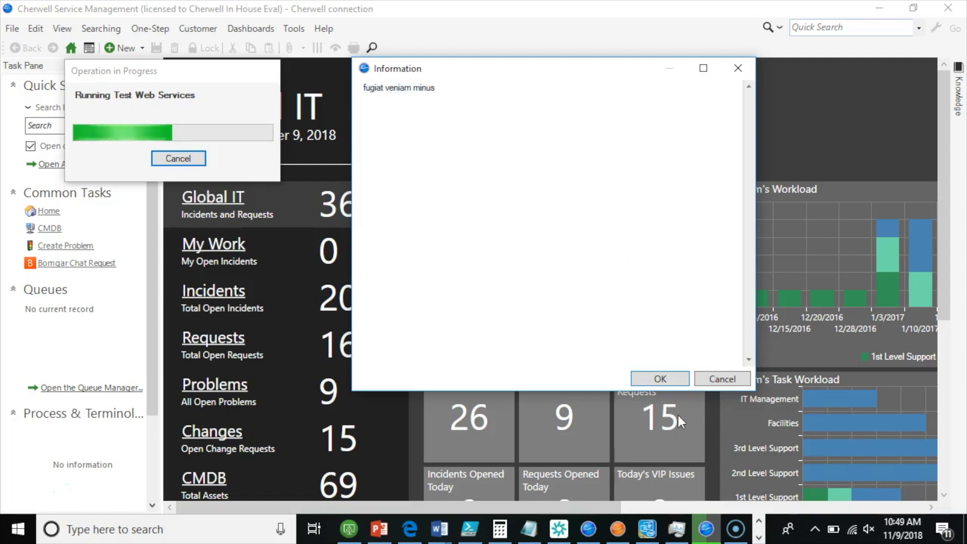
left_click(648, 377)
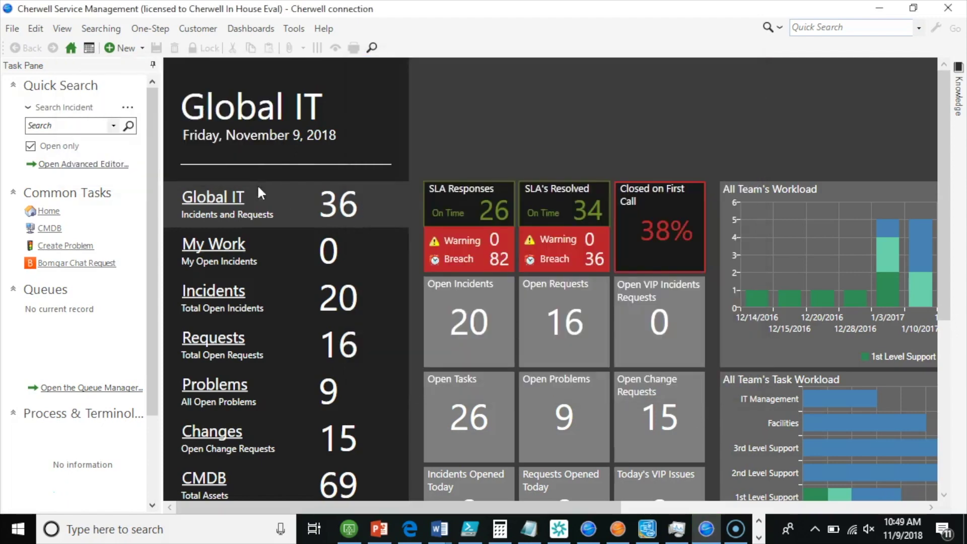
left_click(150, 29)
left_click(158, 47)
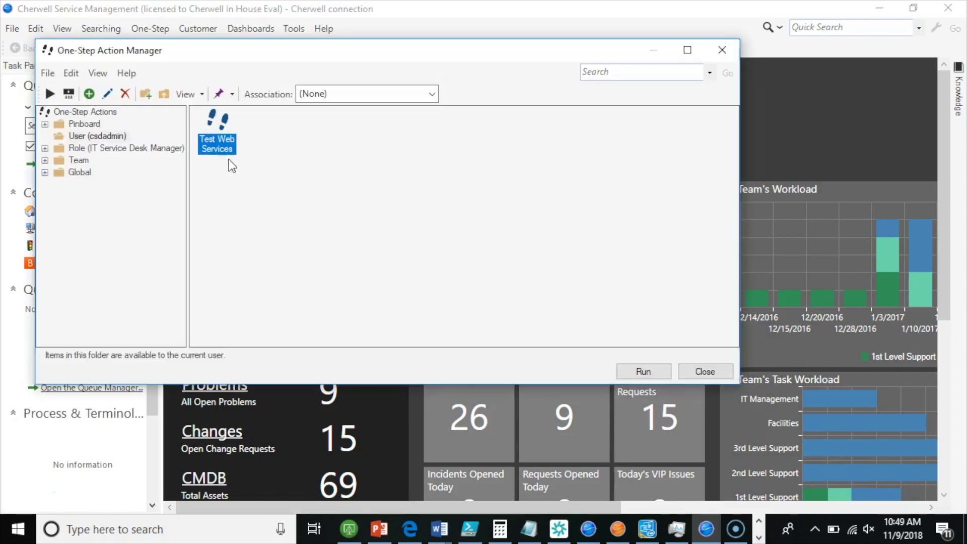
right_click(210, 131)
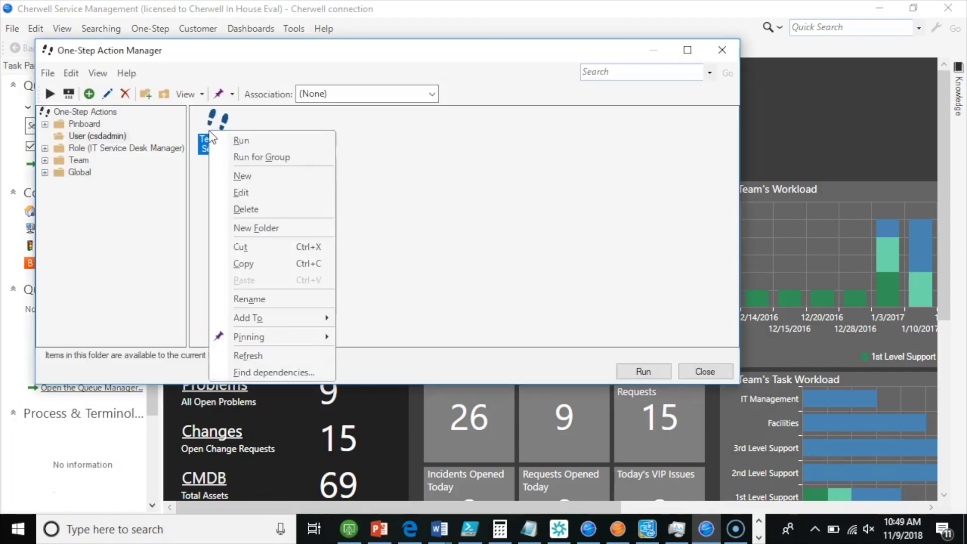
left_click(240, 193)
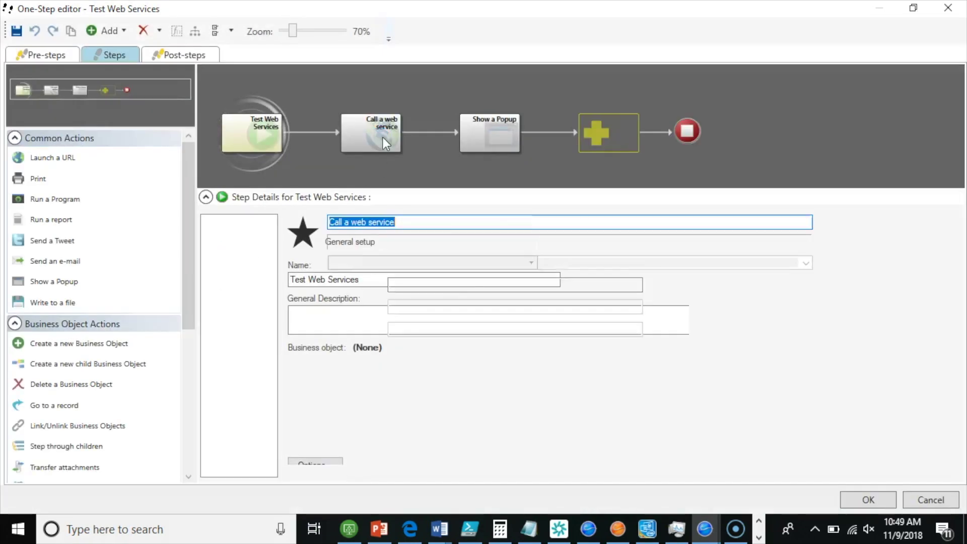
Examine the token categories available for the Type endpoint parameter in the Call a web service step's method settings
left_click(382, 138)
left_click(237, 279)
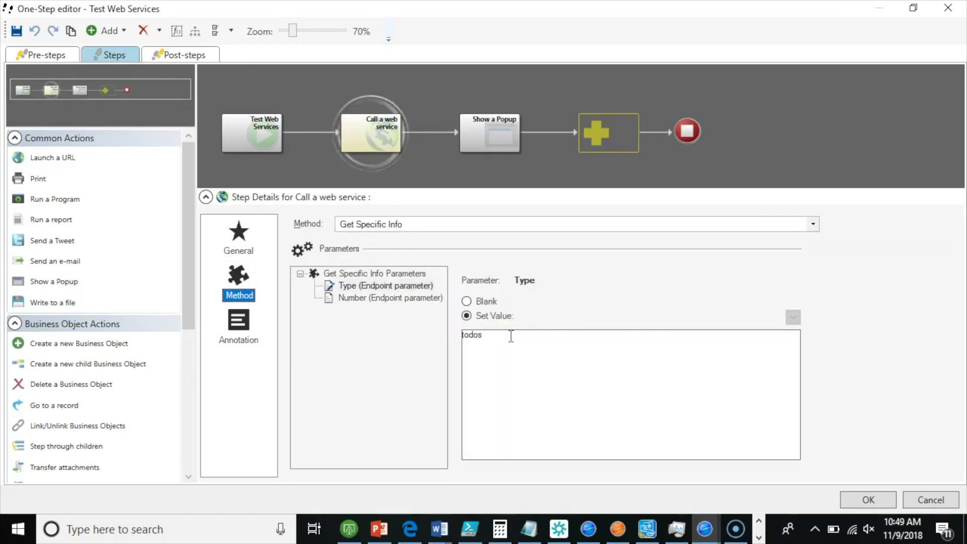
right_click(497, 337)
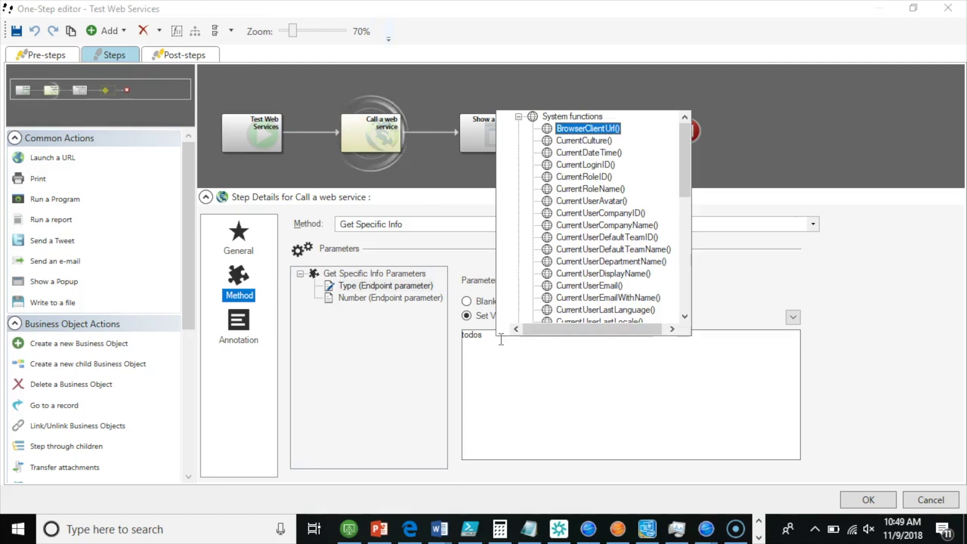
left_click(518, 116)
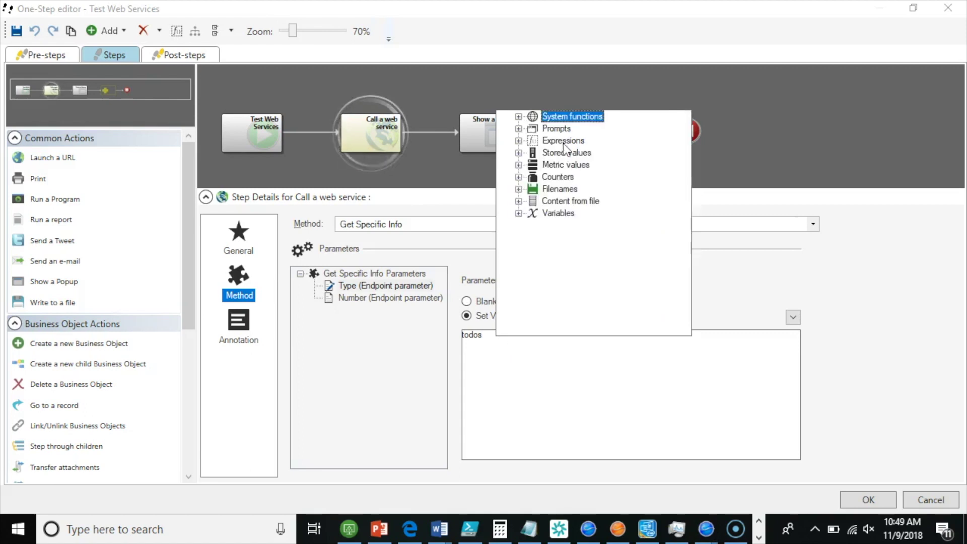
left_click(591, 373)
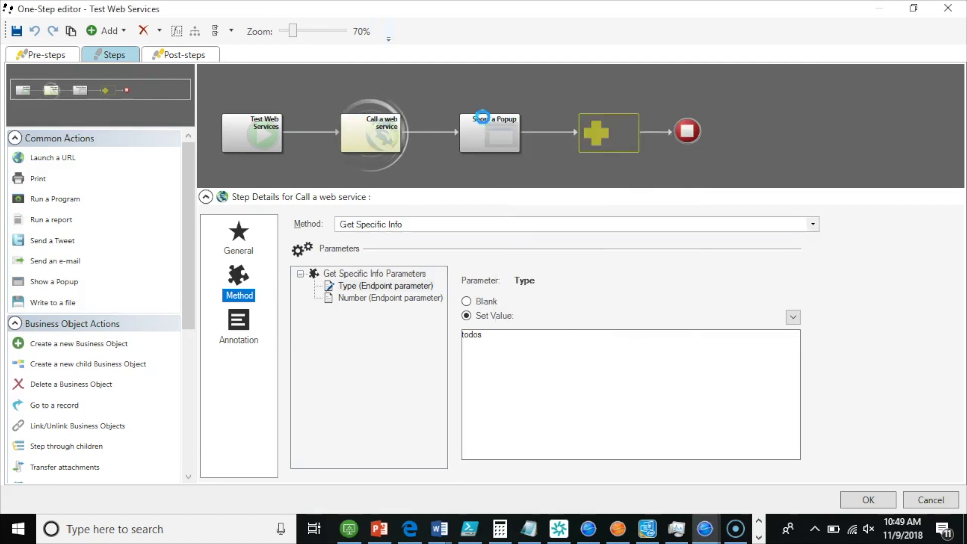
Review the Show a Popup step's contents, then accept the One-Step and close the One-Step Action Manager
left_click(488, 122)
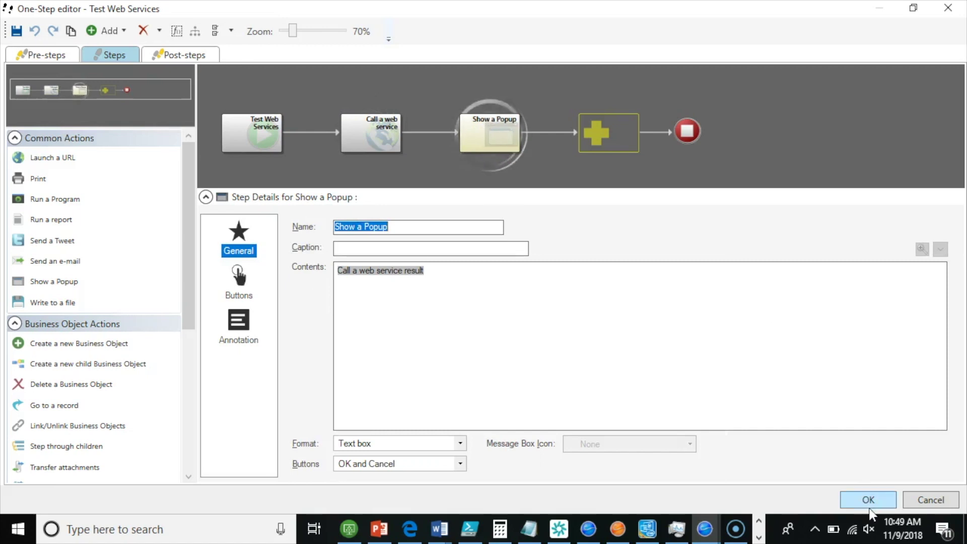
left_click(868, 500)
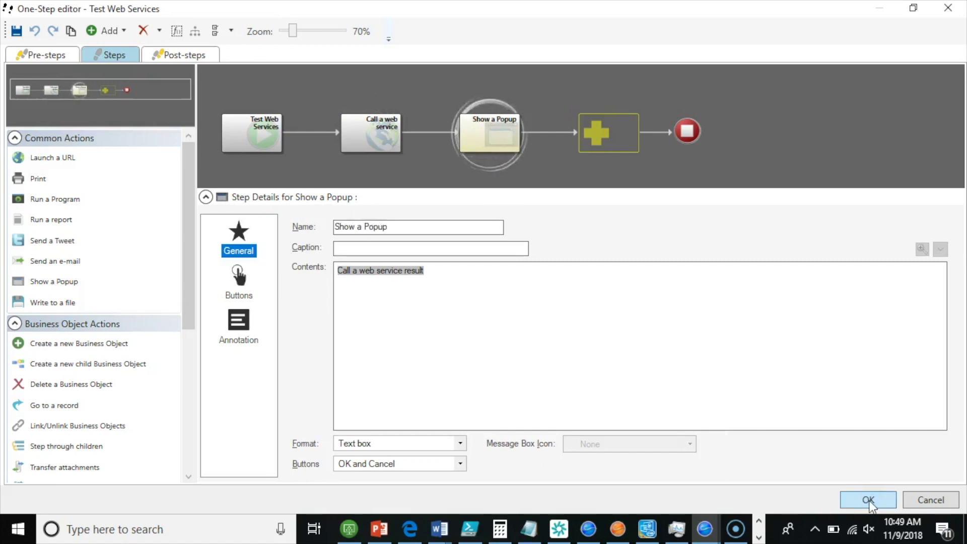
left_click(690, 377)
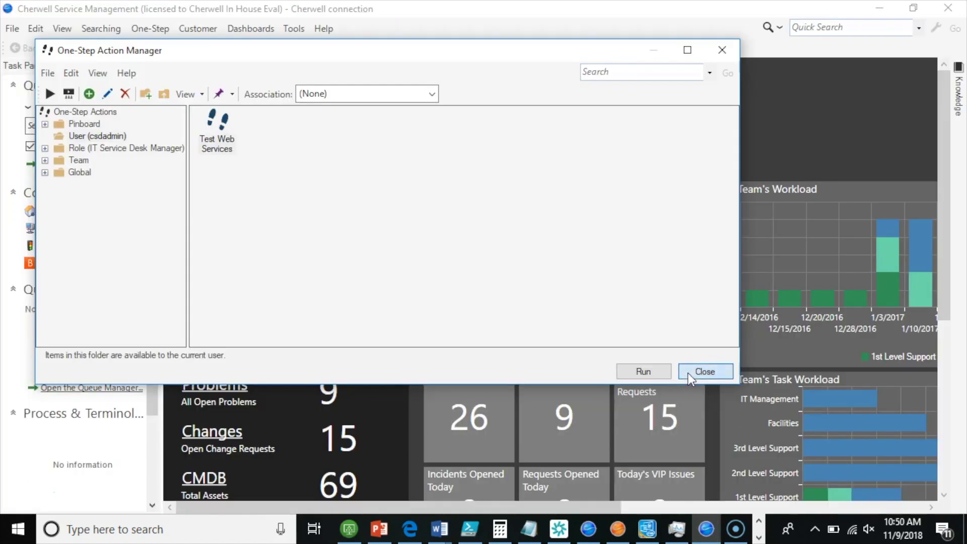